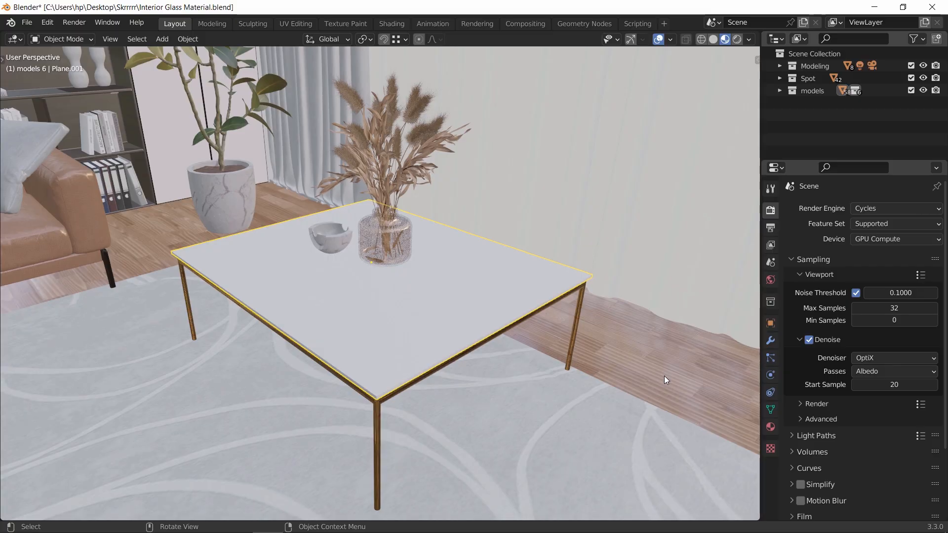
Bring up the viewport shading pie menu over the tabletop scene
key(z)
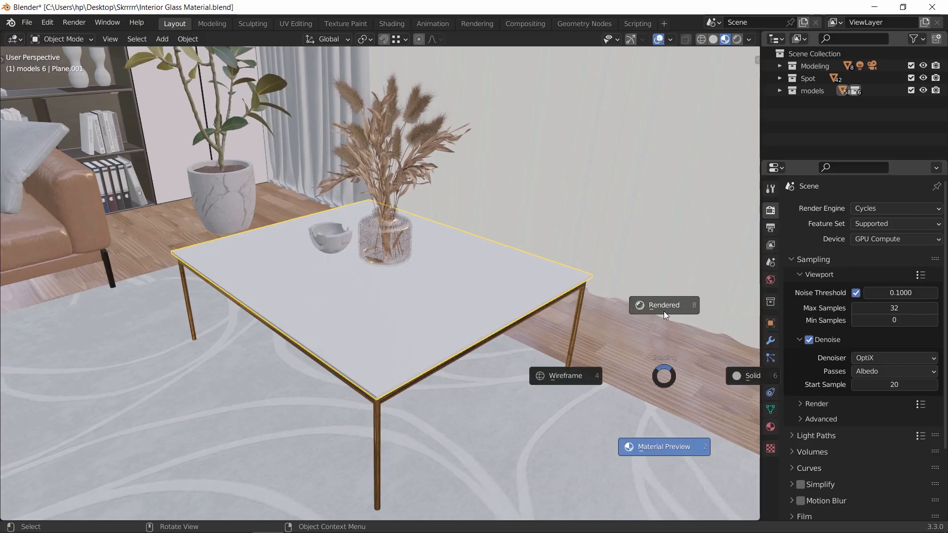
Switch to Rendered shading and split off a Shader Editor area on the left
click(664, 311)
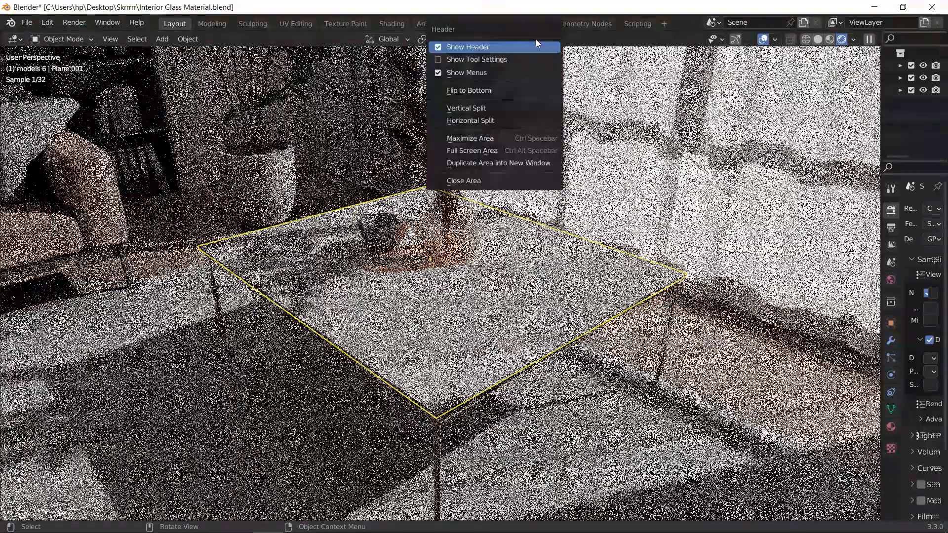
click(469, 108)
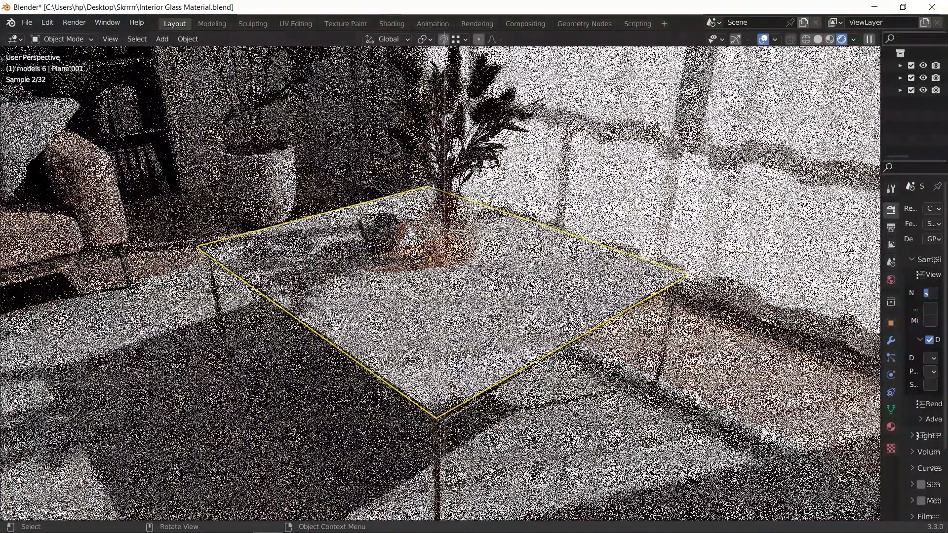
click(445, 223)
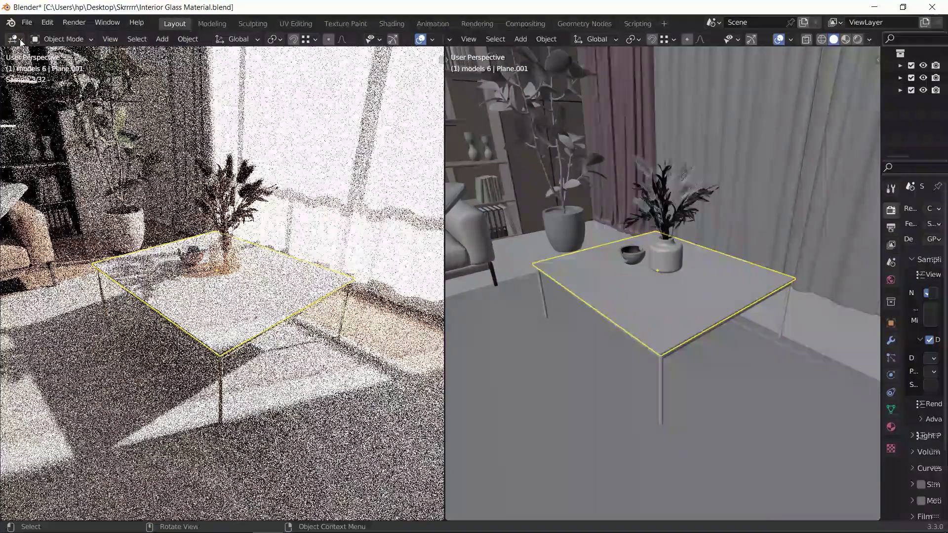
click(15, 39)
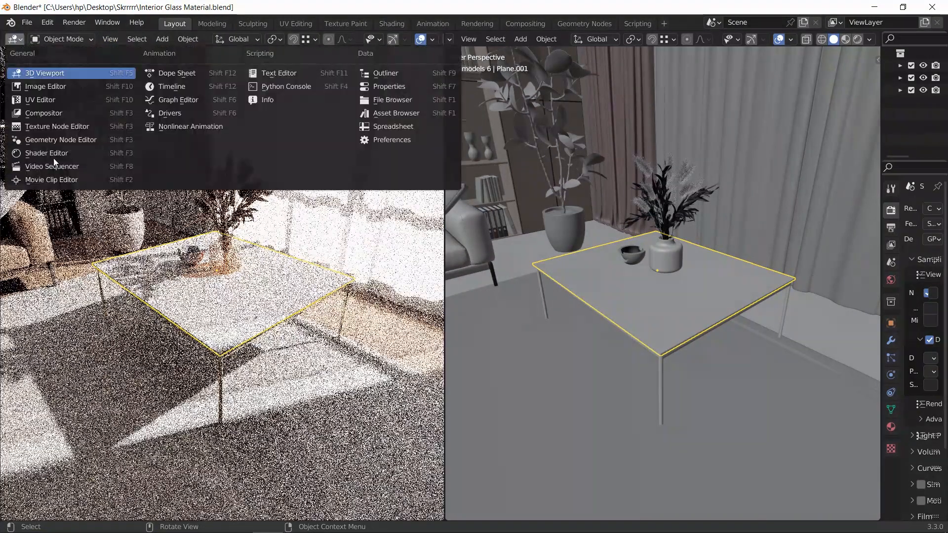
click(46, 153)
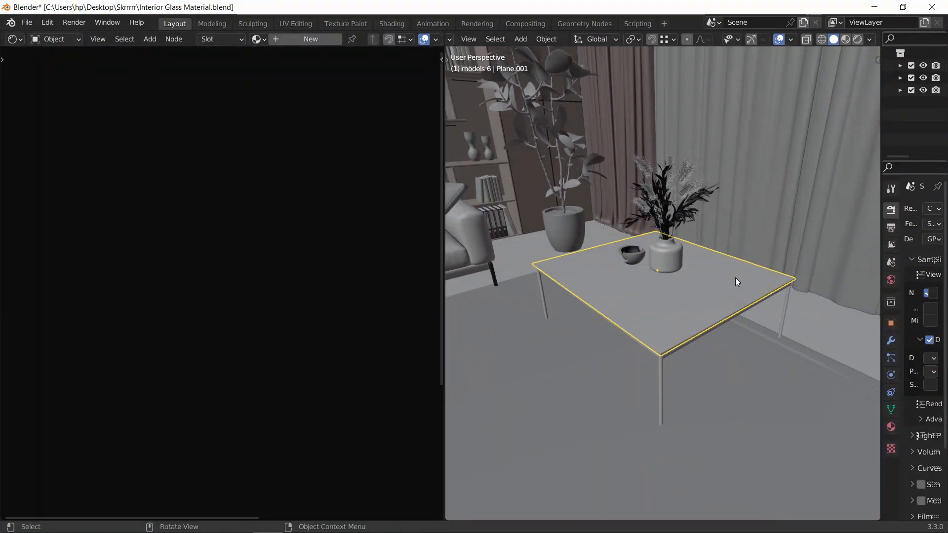
Frame the camera view of the table in the right area with Rendered shading
key(KP_0)
key(Home)
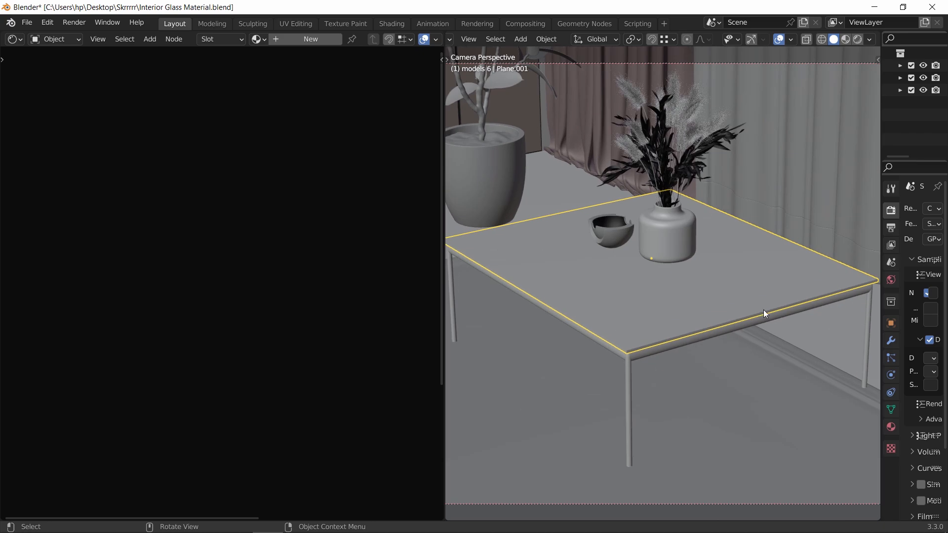
key(z)
click(752, 301)
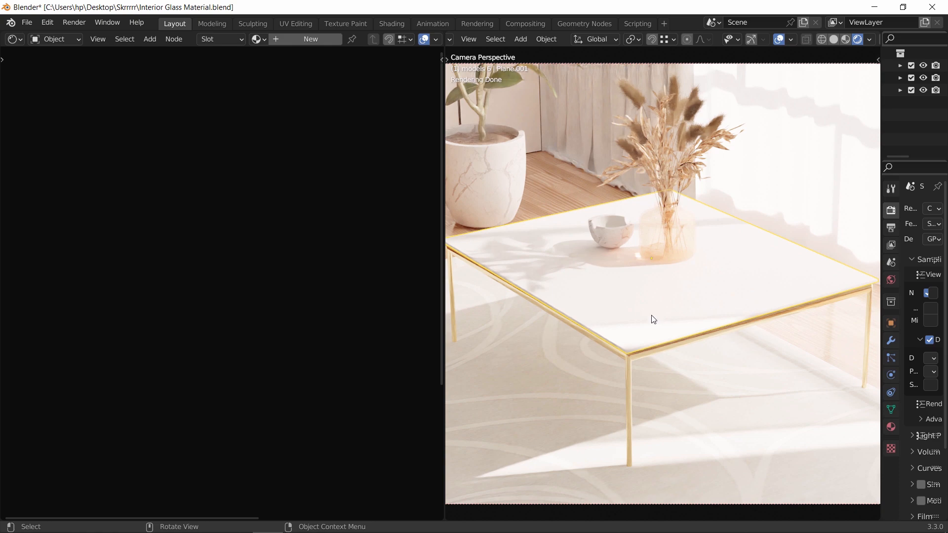
scroll(651, 318, up, 3)
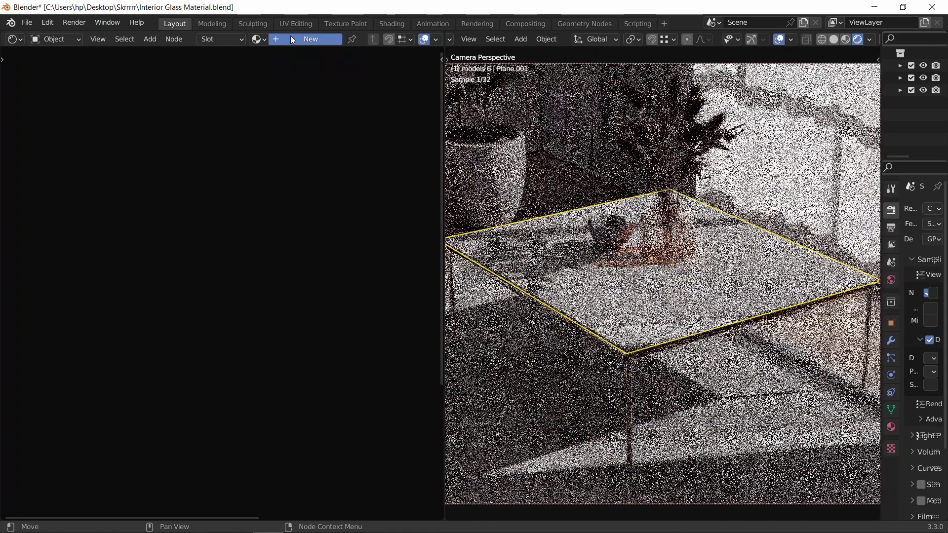
Create a new tabletop material and frame all its nodes in the editor
click(290, 38)
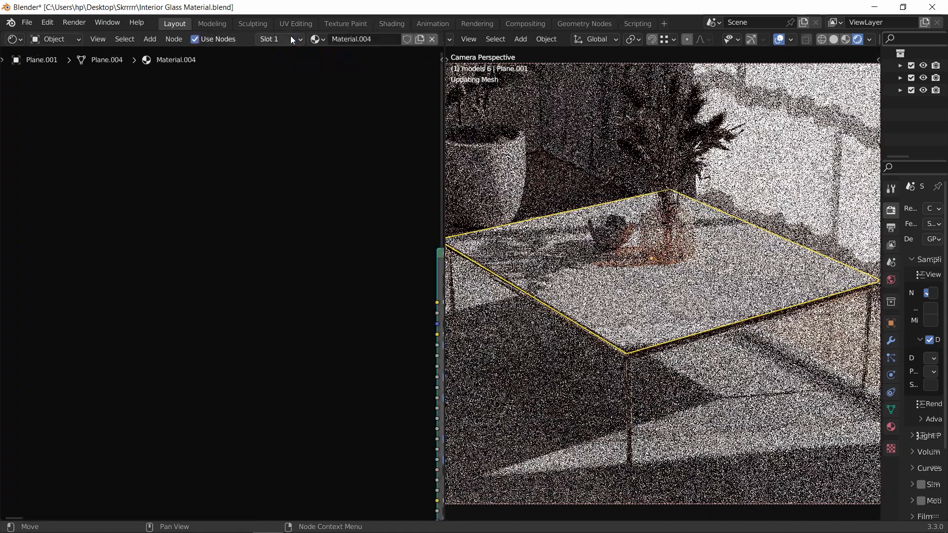
click(97, 38)
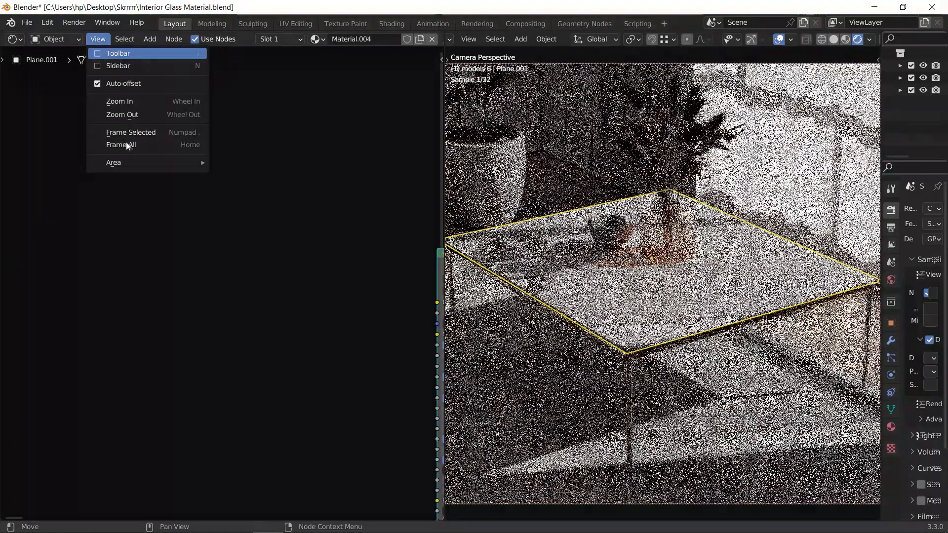
click(128, 149)
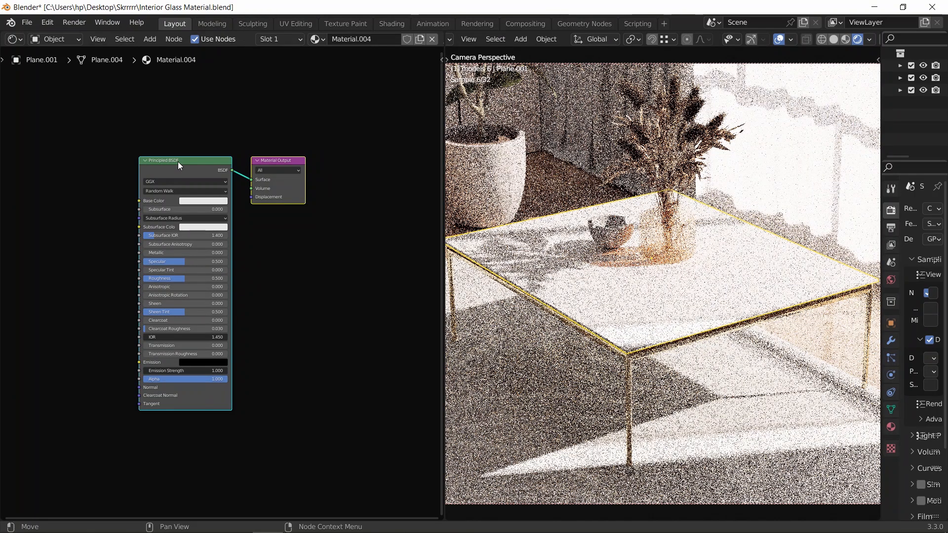
scroll(179, 162, up, 1)
scroll(178, 162, up, 1)
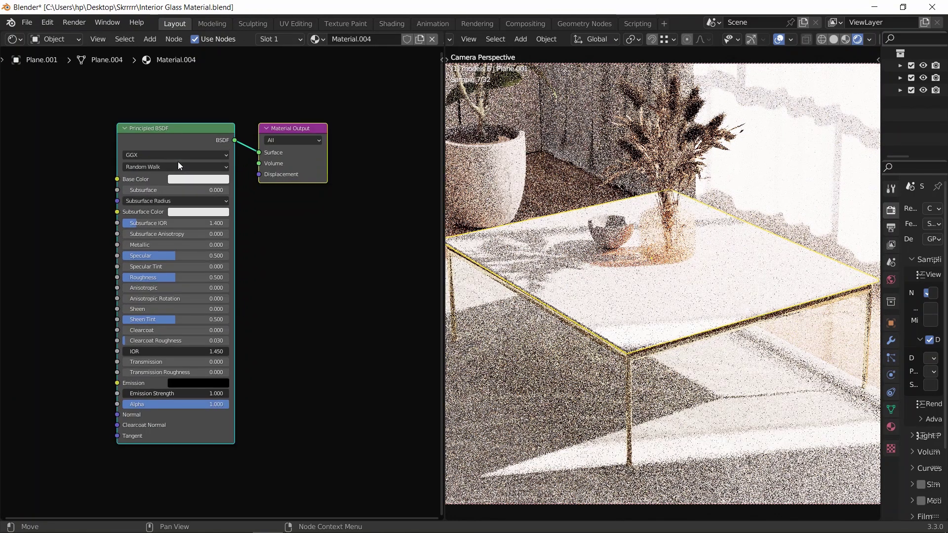
Delete the default Principled BSDF so only the Material Output remains
click(160, 137)
key(x)
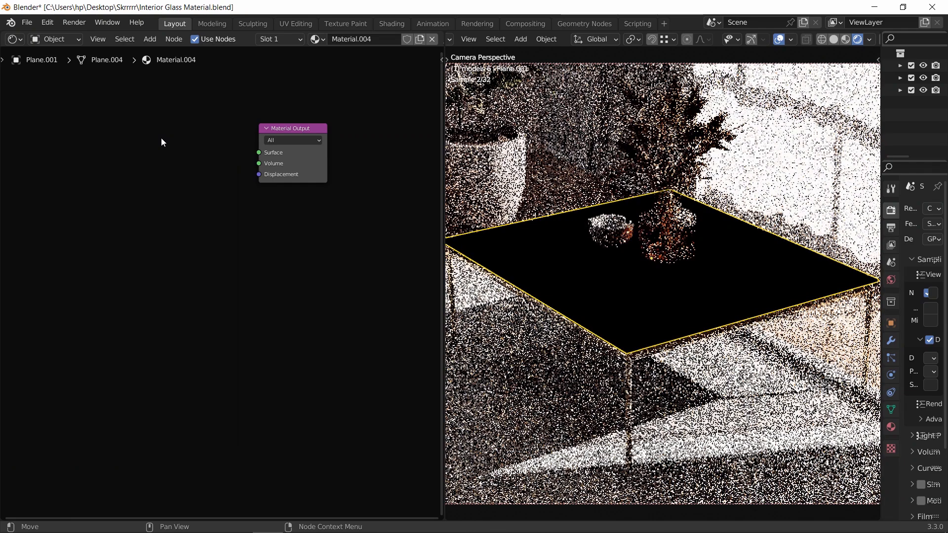
key(shift+a)
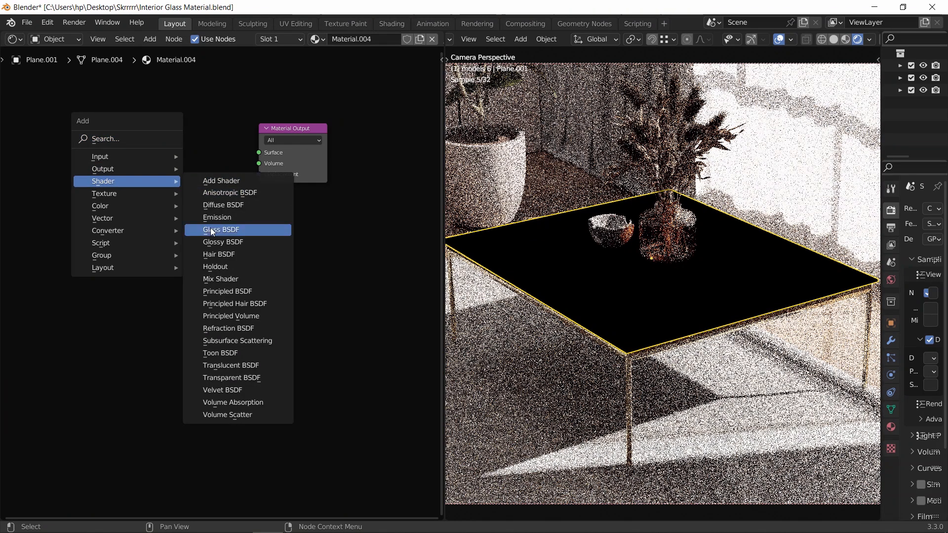
Add a Glass BSDF node and wire it into the Material Output's Surface
click(221, 230)
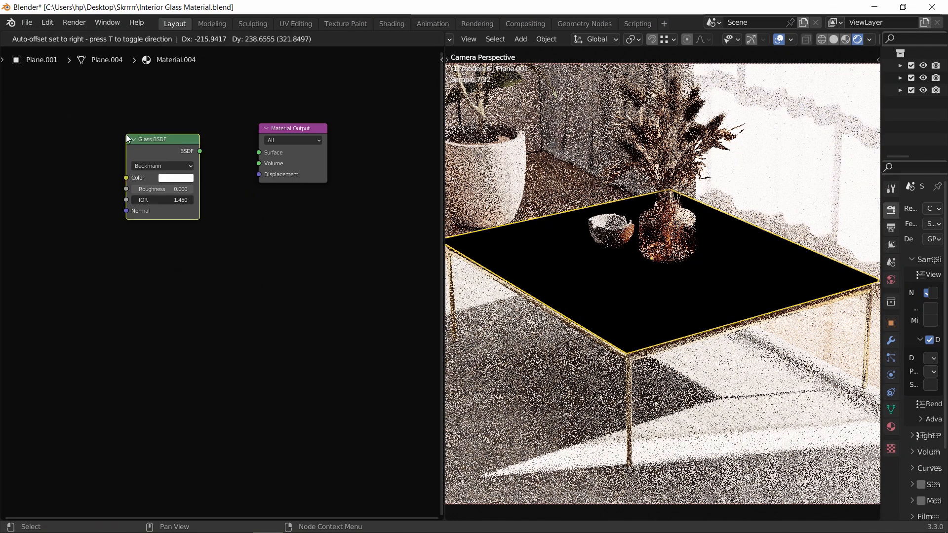
click(208, 148)
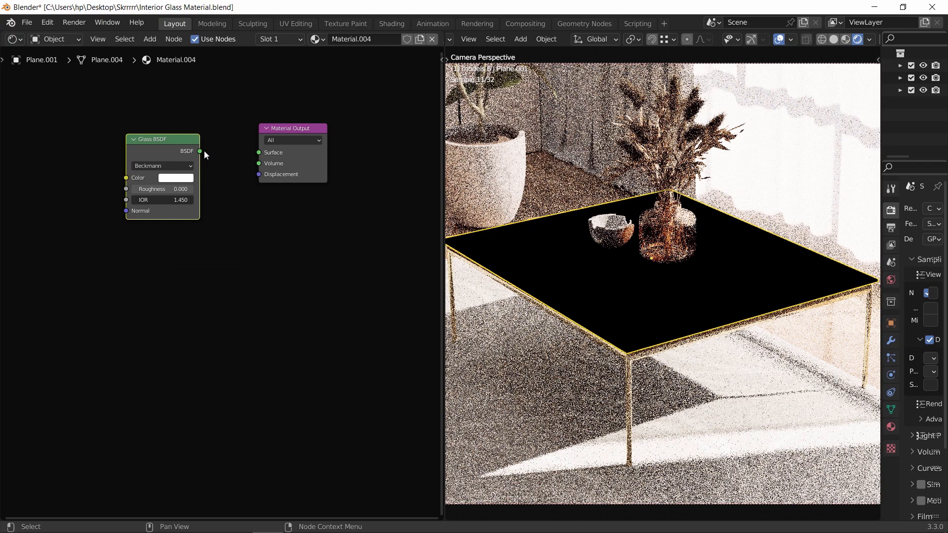
drag(201, 152, 260, 153)
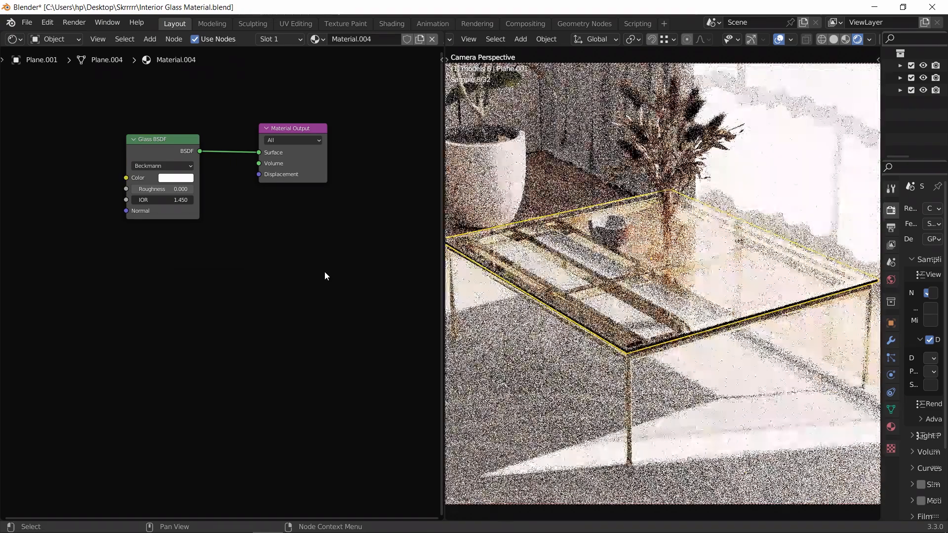
Tidy the Glass BSDF and Material Output node positions
middle_drag(252, 230, 240, 314)
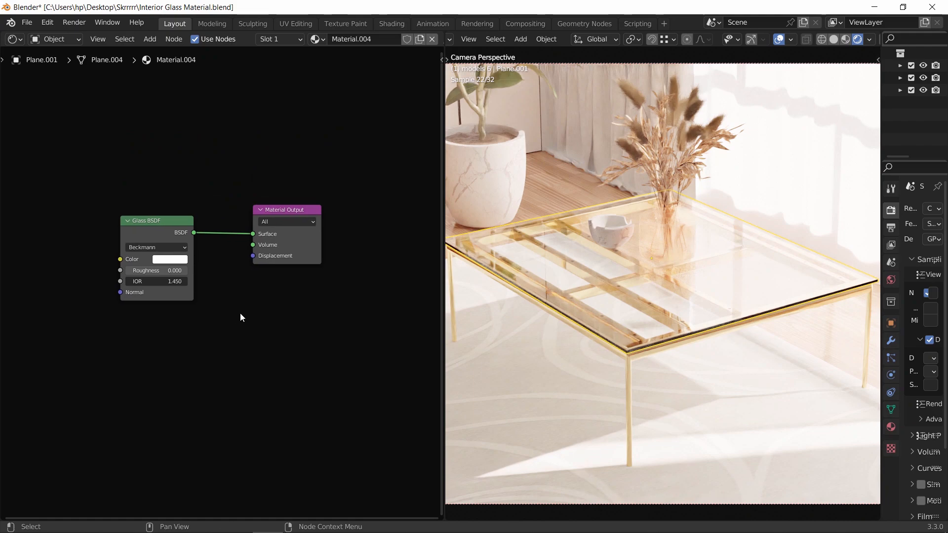
scroll(240, 318, up, 3)
scroll(241, 318, up, 2)
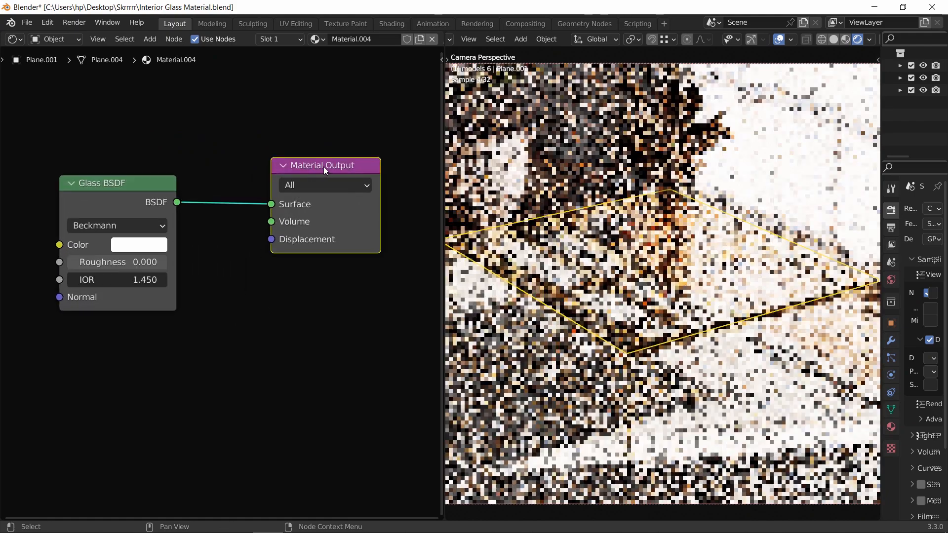
drag(324, 166, 305, 196)
click(288, 341)
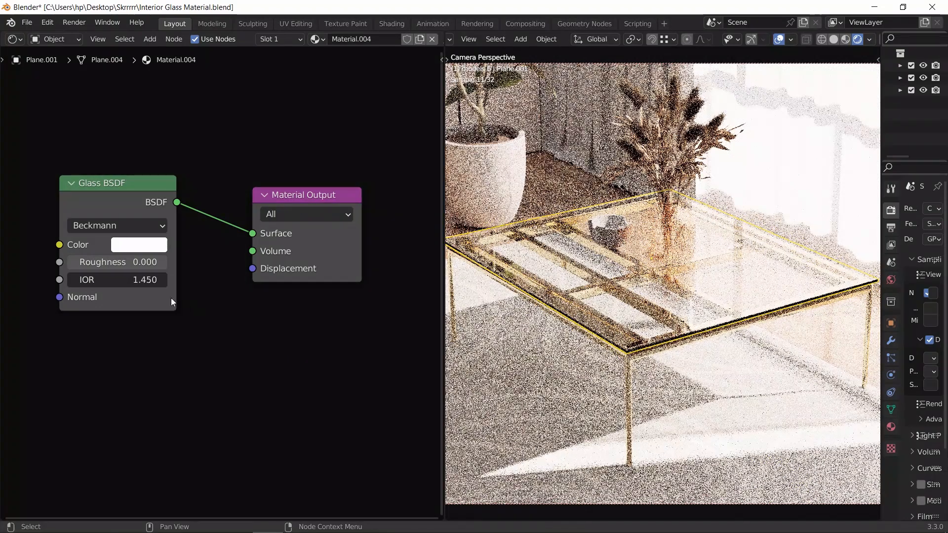
click(115, 279)
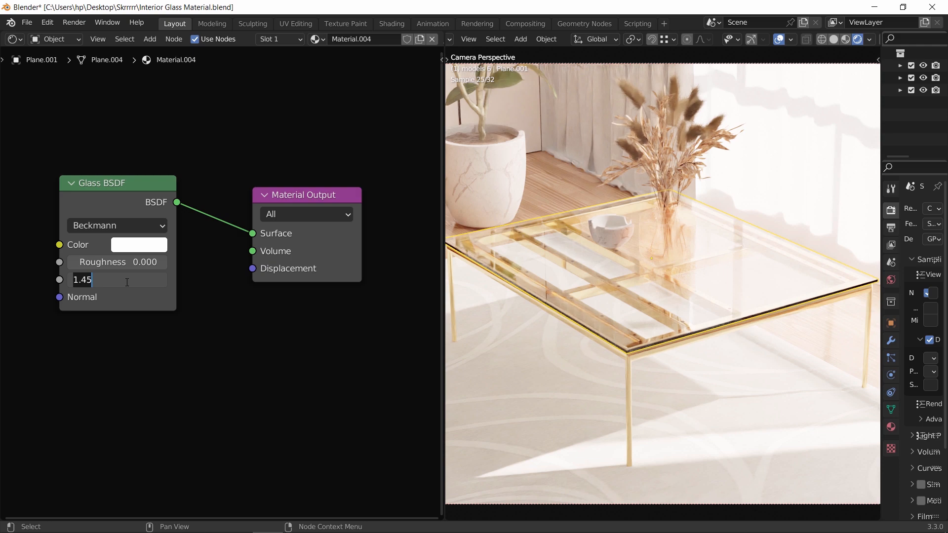
Set the Glass BSDF IOR value to 1.52
key(Return)
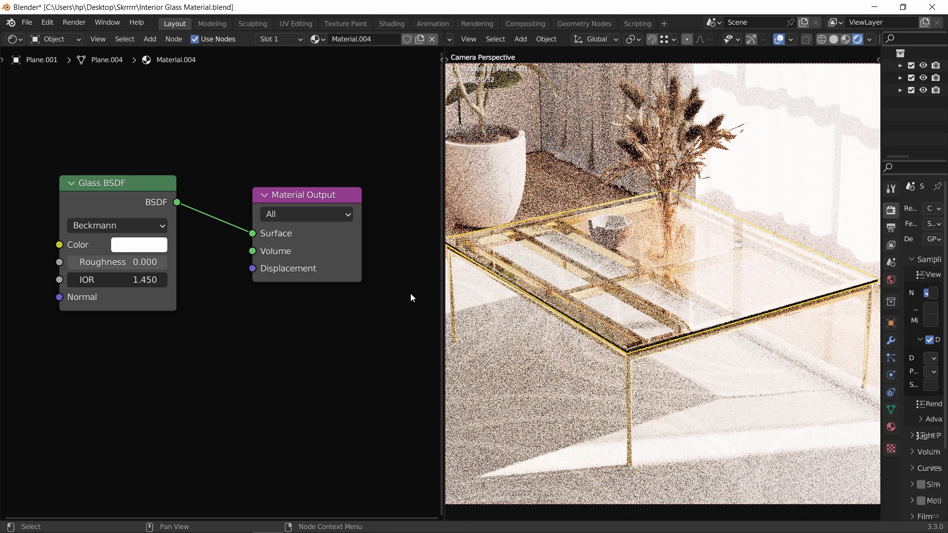
double_click(119, 280)
text(1)
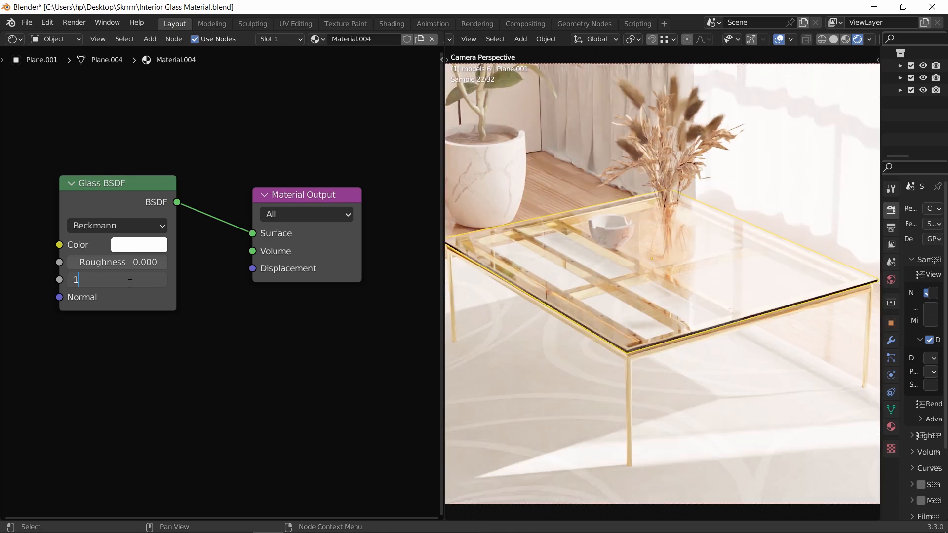
text(.52)
key(Return)
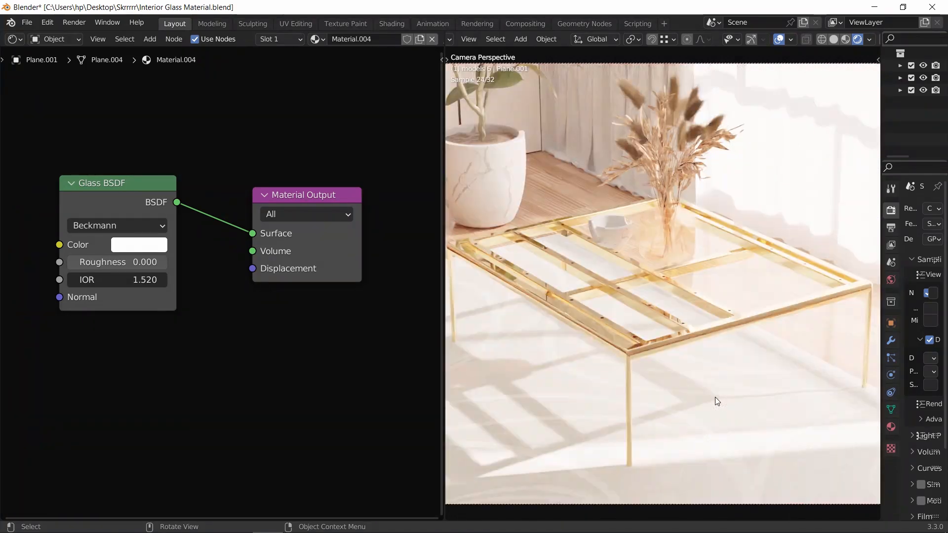
Add a Transparent BSDF node below the Glass BSDF
click(715, 397)
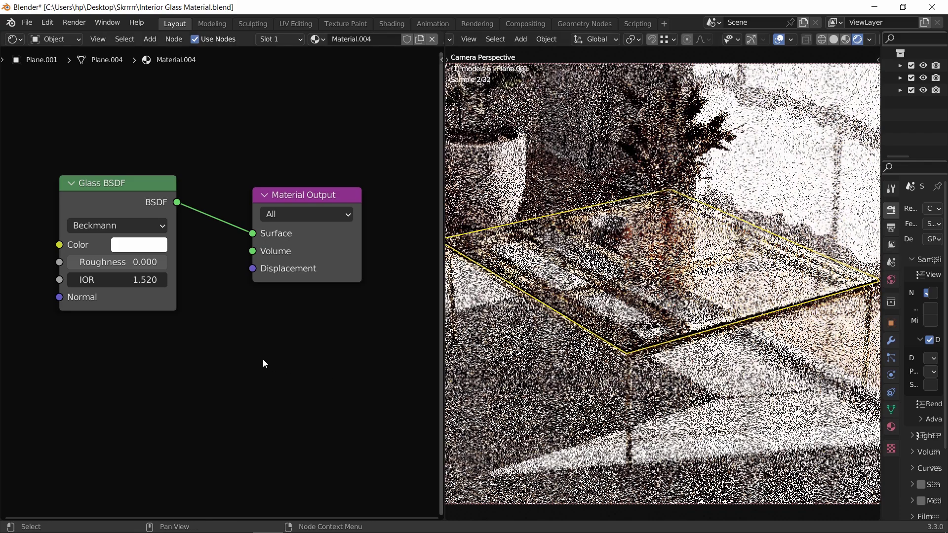
scroll(263, 359, down, 2)
scroll(192, 368, down, 2)
middle_drag(192, 348, 237, 309)
key(shift+a)
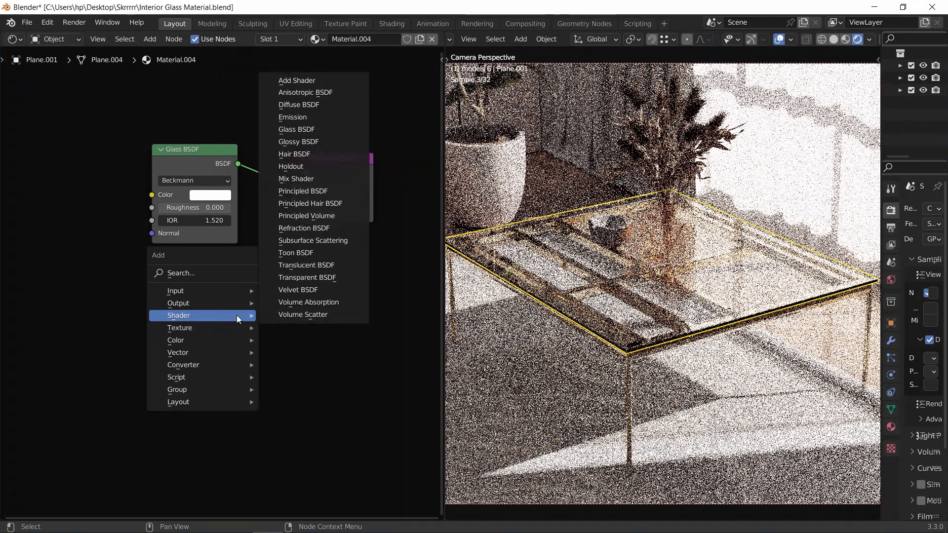
click(306, 277)
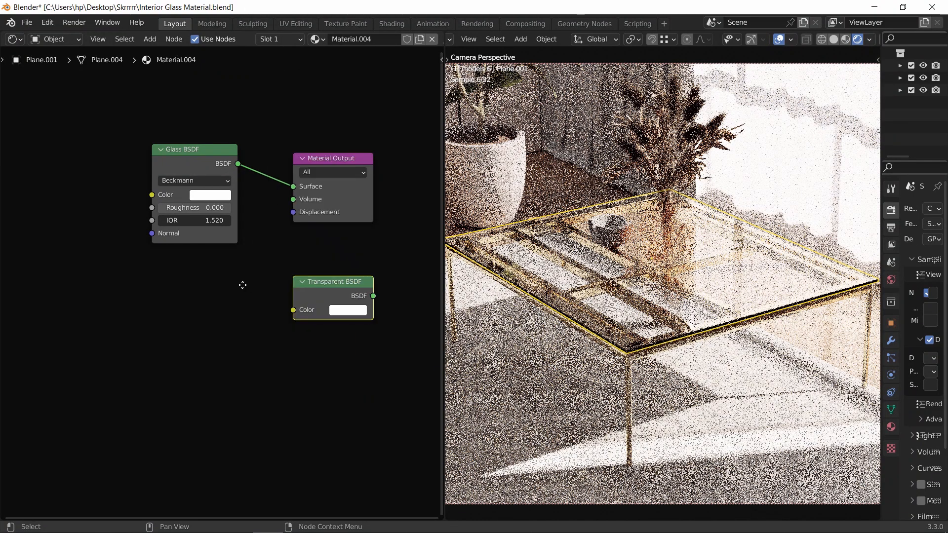
click(144, 287)
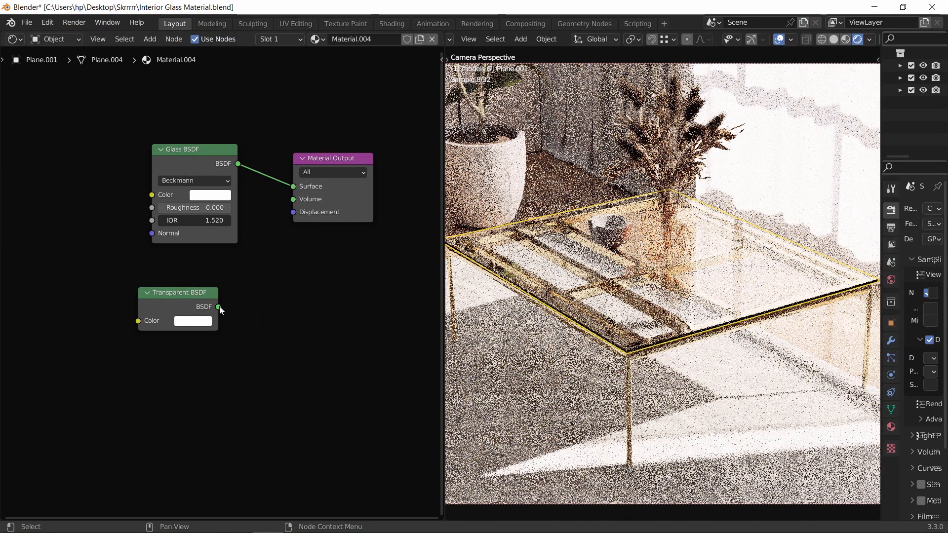
Wire the Transparent BSDF into the Material Output's Surface in place of Glass
drag(219, 306, 295, 187)
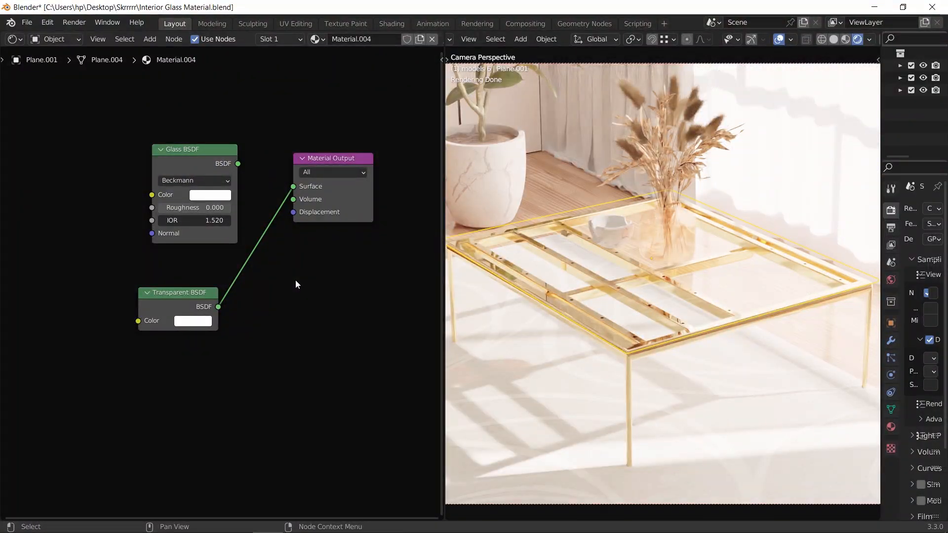
drag(187, 160, 175, 165)
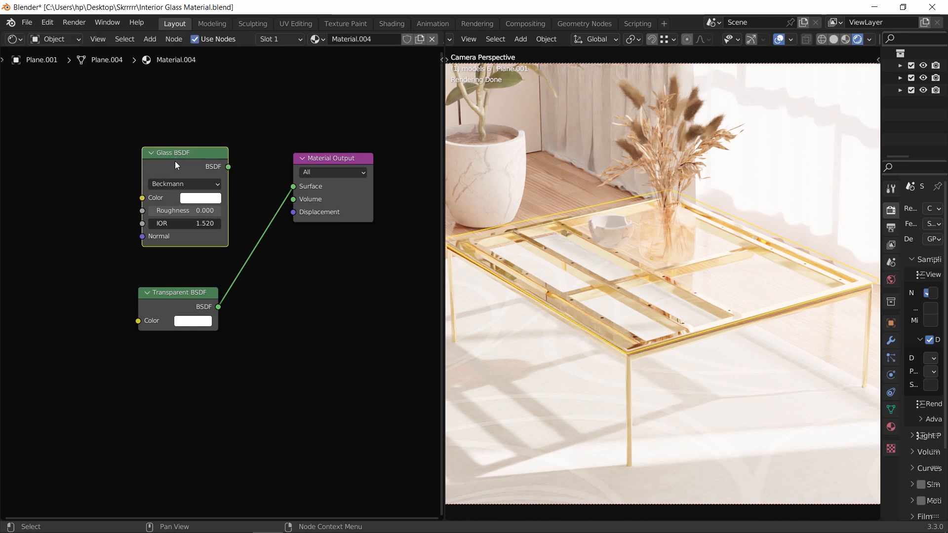
Insert a Mix Shader blending the Glass and Transparent BSDFs into the output
key(shift+a)
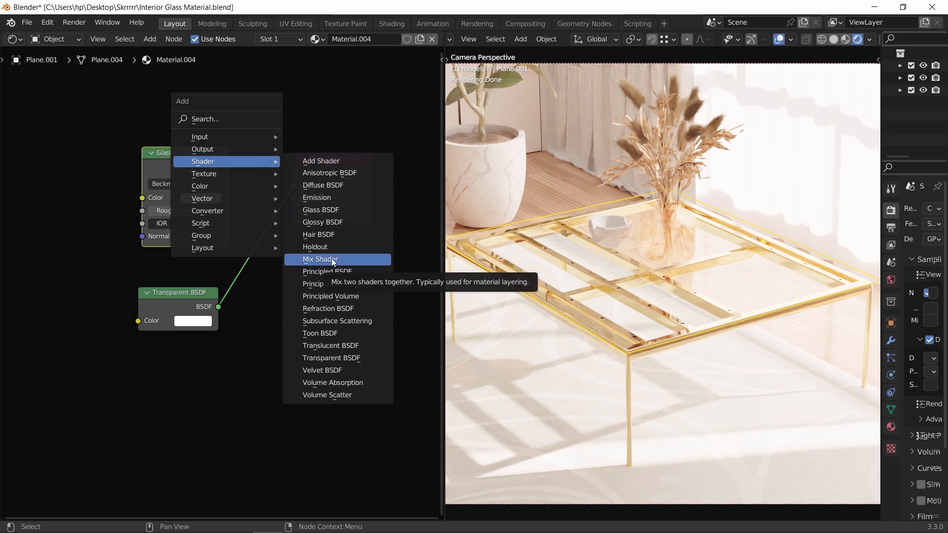
key(Escape)
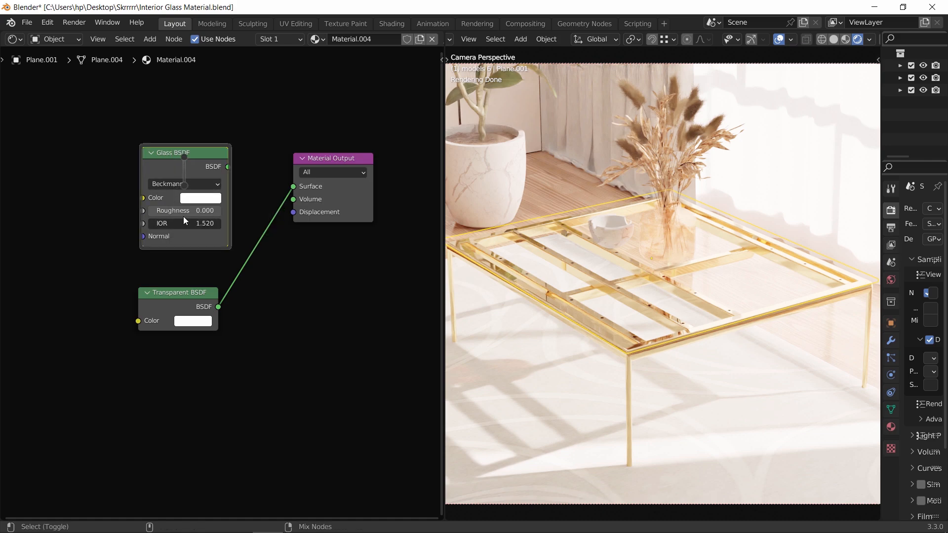
ctrl+shift+right_drag(184, 158, 177, 294)
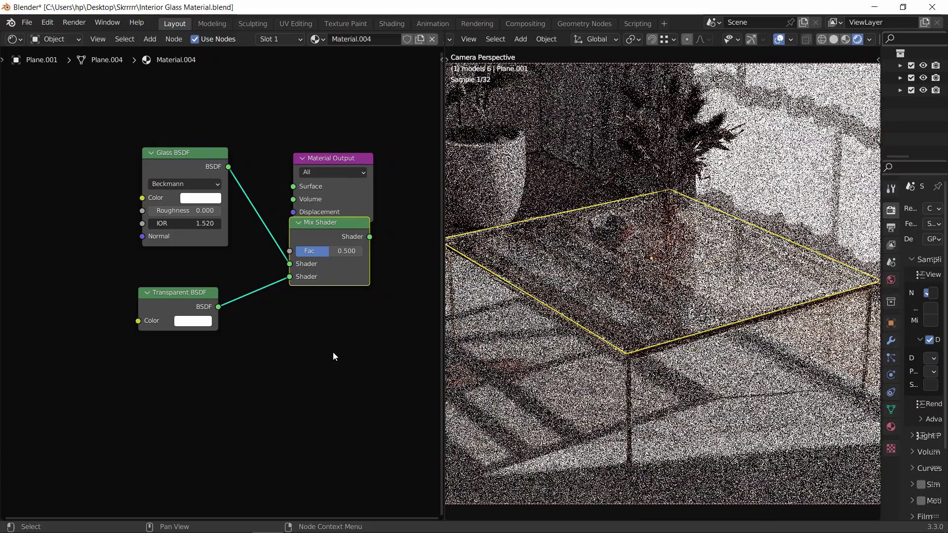
Move the Material Output right of the Mix Shader and set Fac to 0
mouse_move(307, 351)
middle_down()
mouse_move(270, 350)
mouse_move(226, 326)
middle_up()
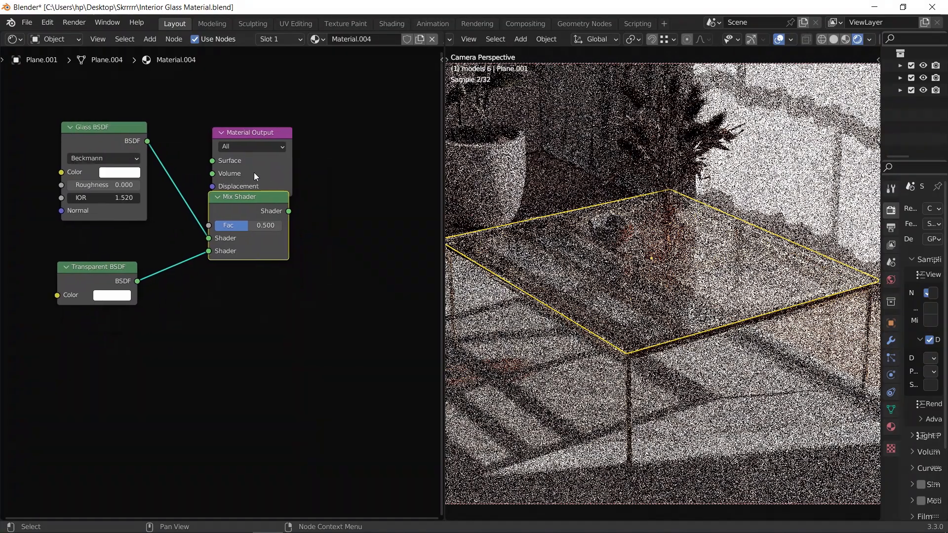
mouse_move(251, 134)
mouse_down()
mouse_move(377, 199)
mouse_move(365, 201)
mouse_up()
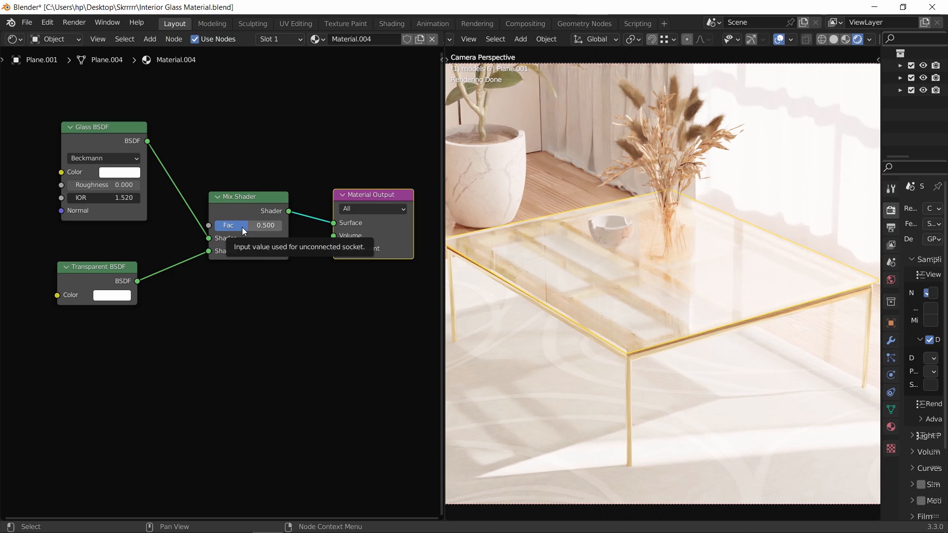
drag(241, 225, 311, 226)
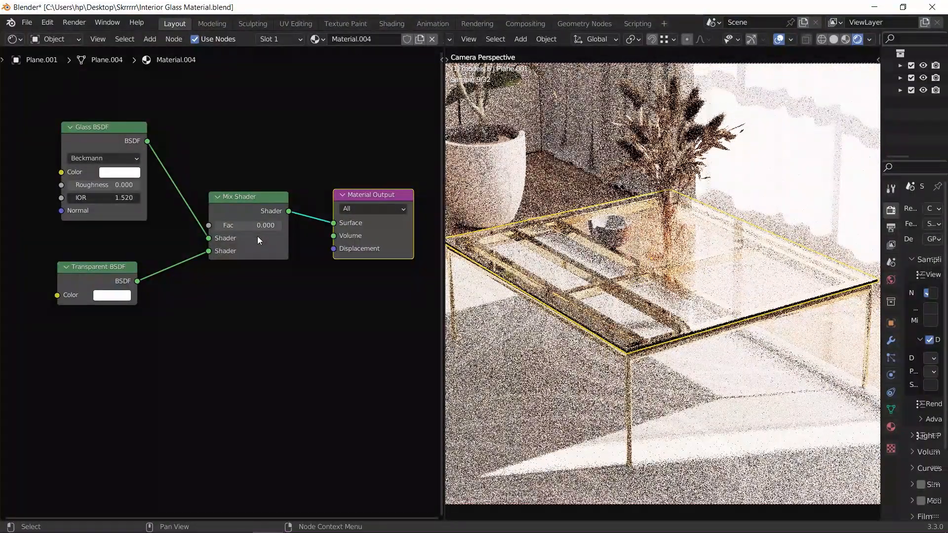
scroll(214, 259, down, 2)
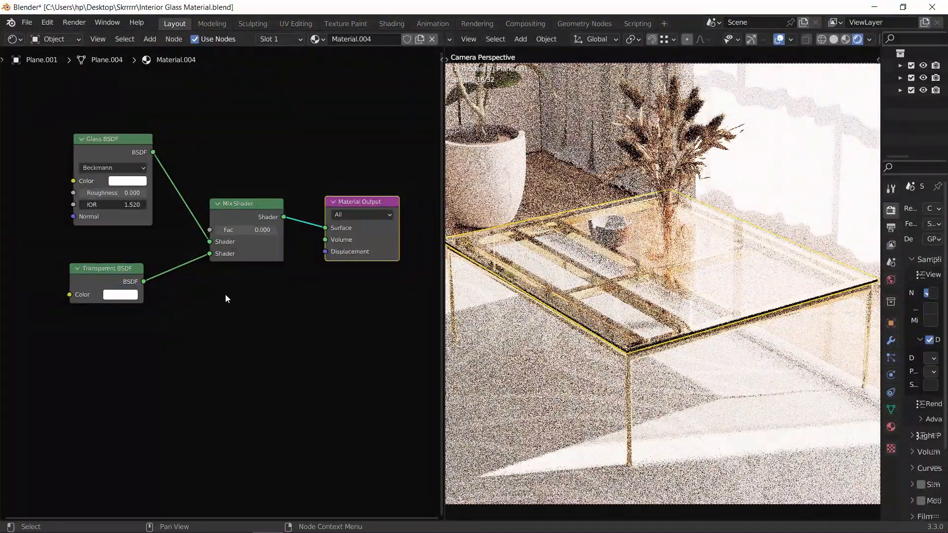
Move the Mix Shader node higher to make room in the layout
middle_drag(244, 387, 272, 309)
click(271, 309)
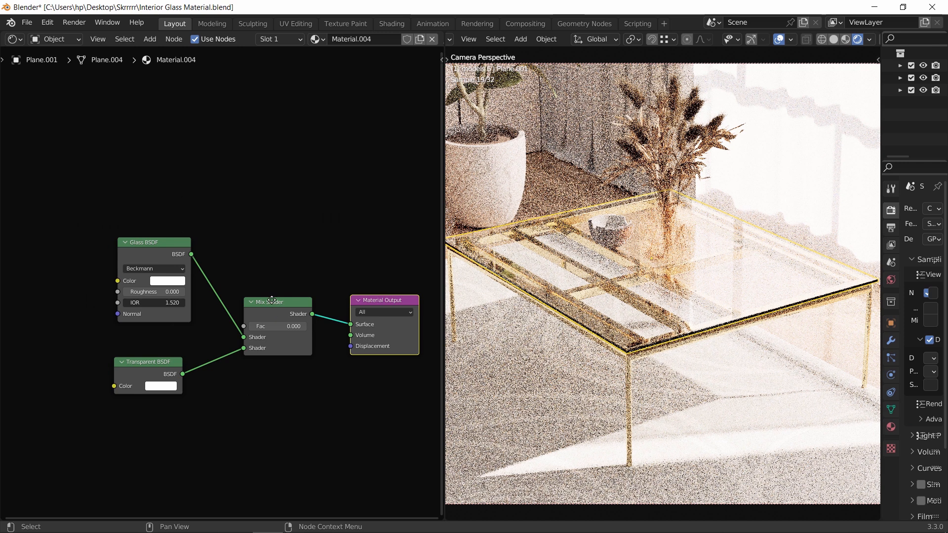
key(g)
click(271, 214)
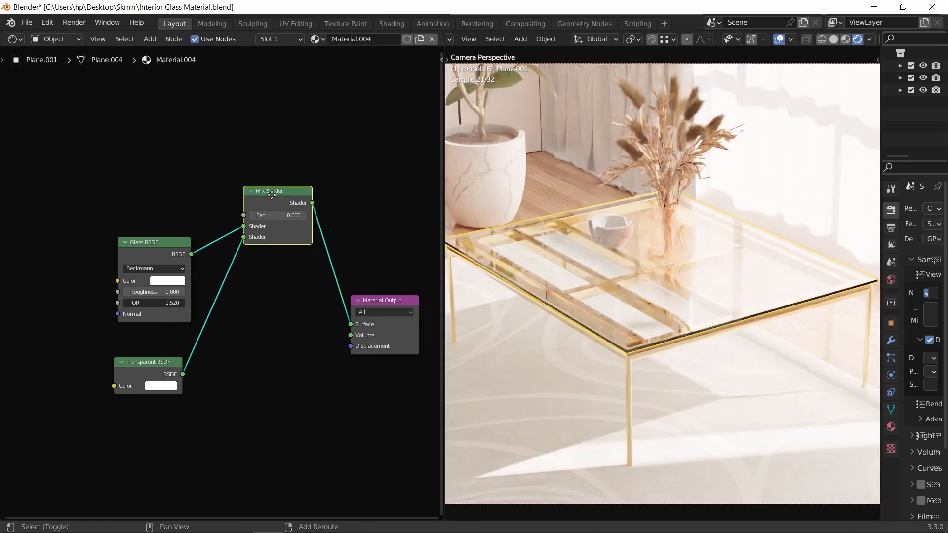
Add a Light Path node and drive the Mix Shader Fac with Is Shadow Ray
key(shift+a)
click(259, 153)
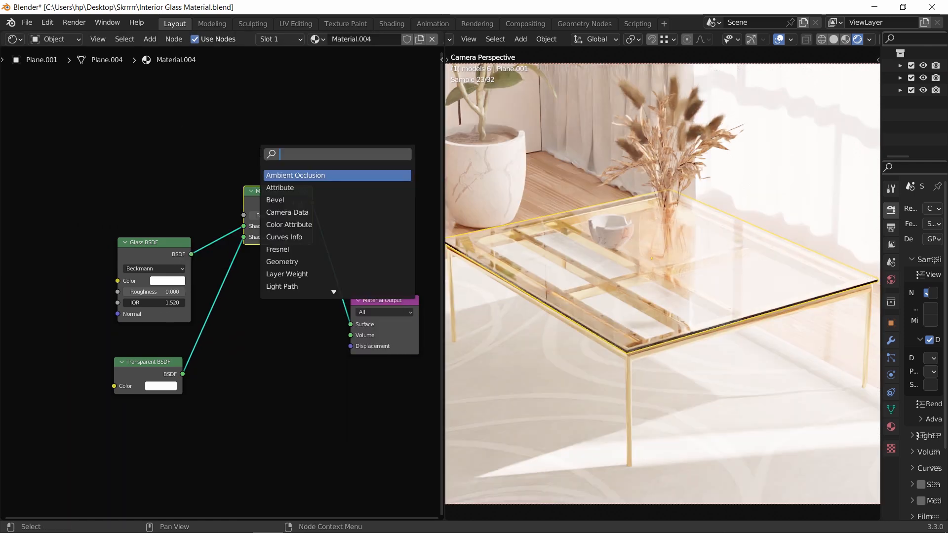
text(light)
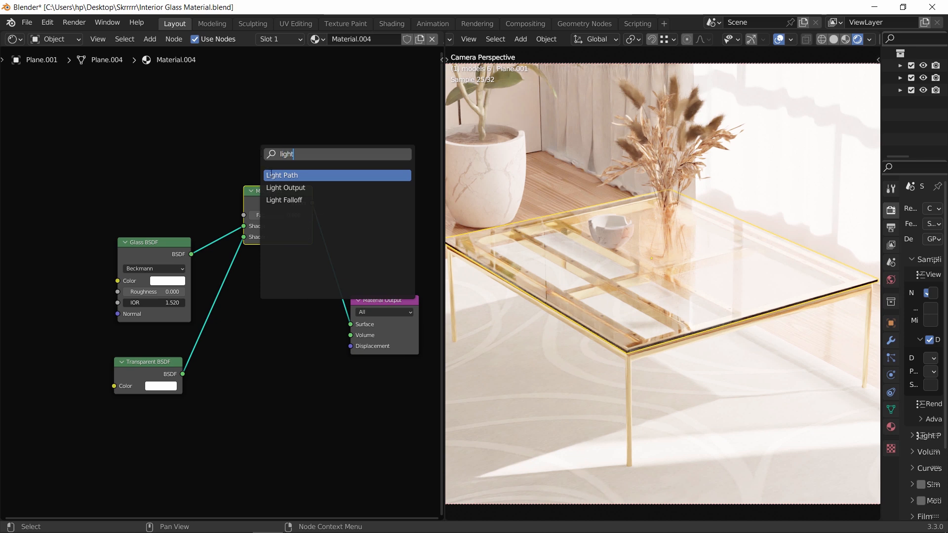
key(Return)
click(219, 121)
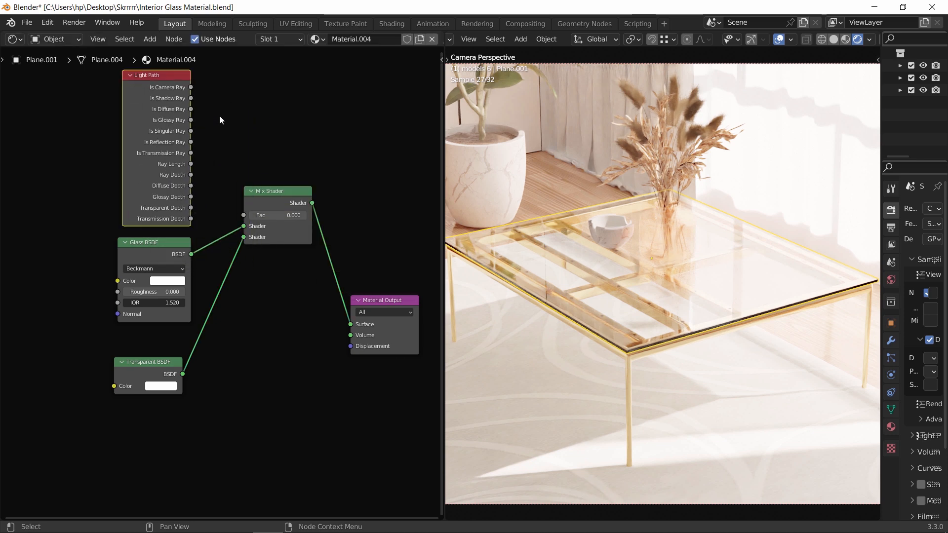
scroll(222, 130, up, 1)
scroll(237, 155, up, 1)
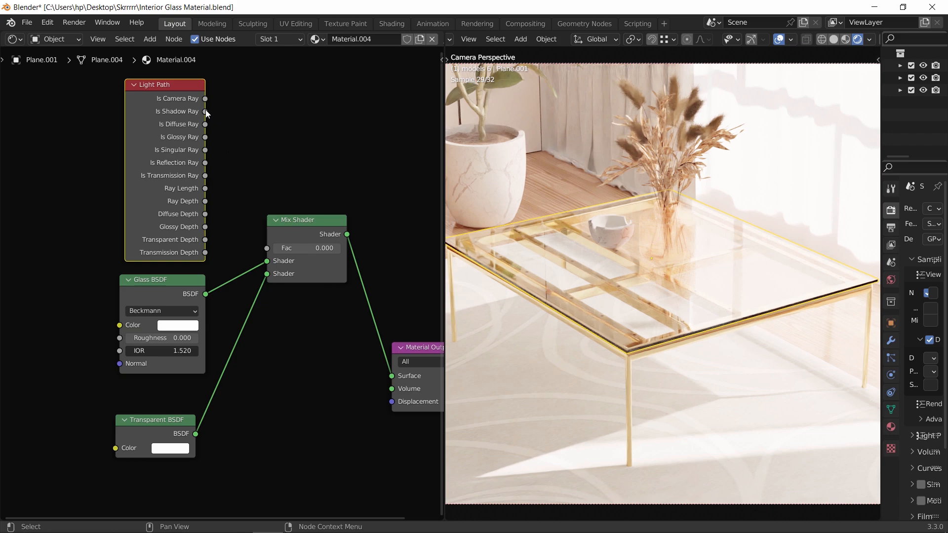
drag(205, 110, 308, 127)
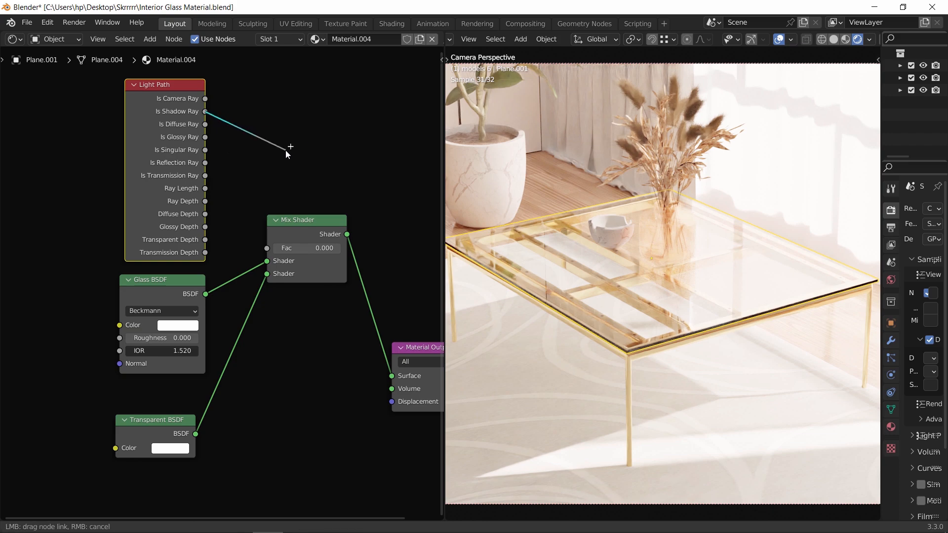
drag(287, 152, 267, 248)
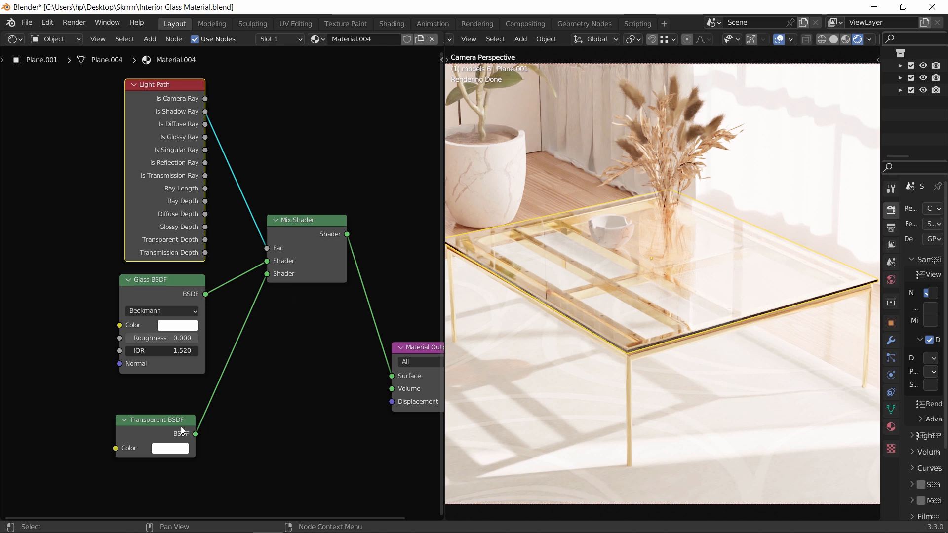
Inspect the Glass BSDF colour picker, then go to Blender's Preferences
drag(177, 409, 184, 391)
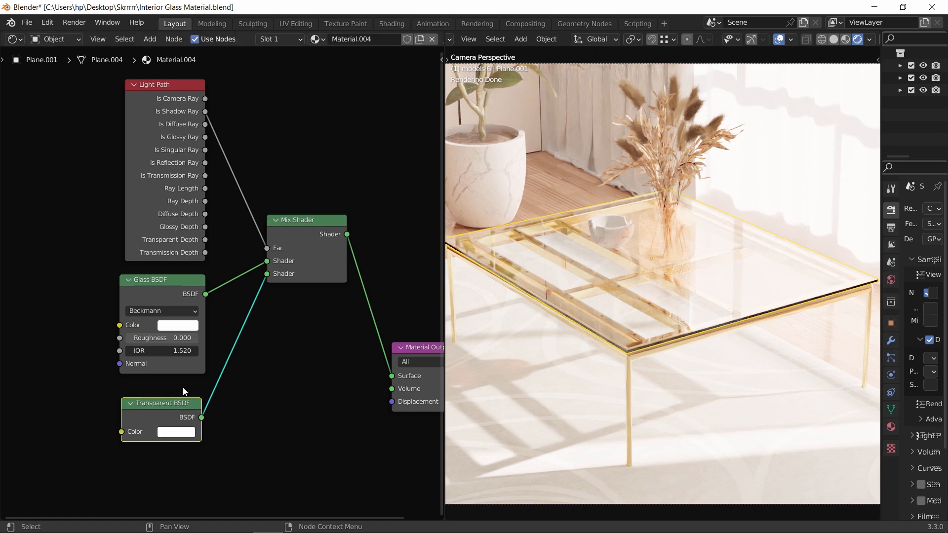
scroll(221, 355, up, 3)
scroll(222, 354, up, 2)
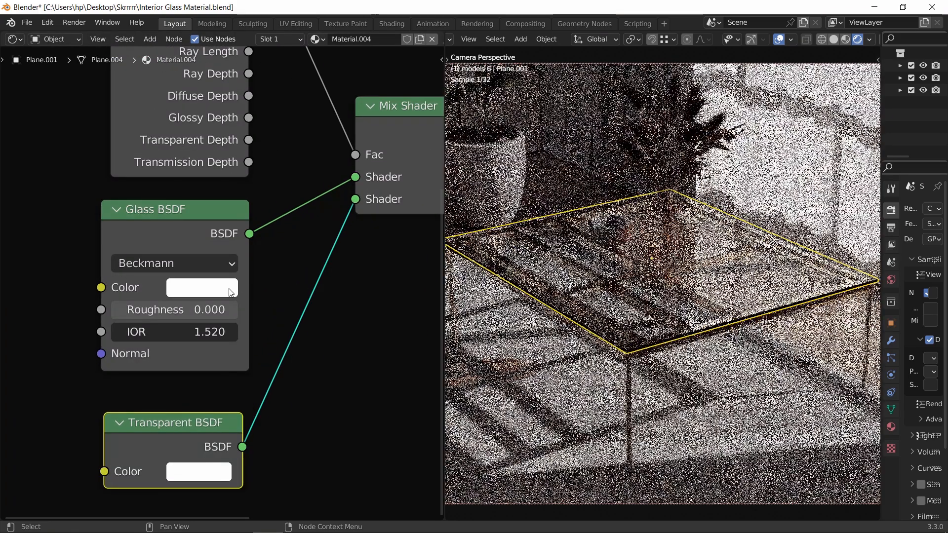
click(223, 288)
key(Escape)
scroll(298, 385, down, 2)
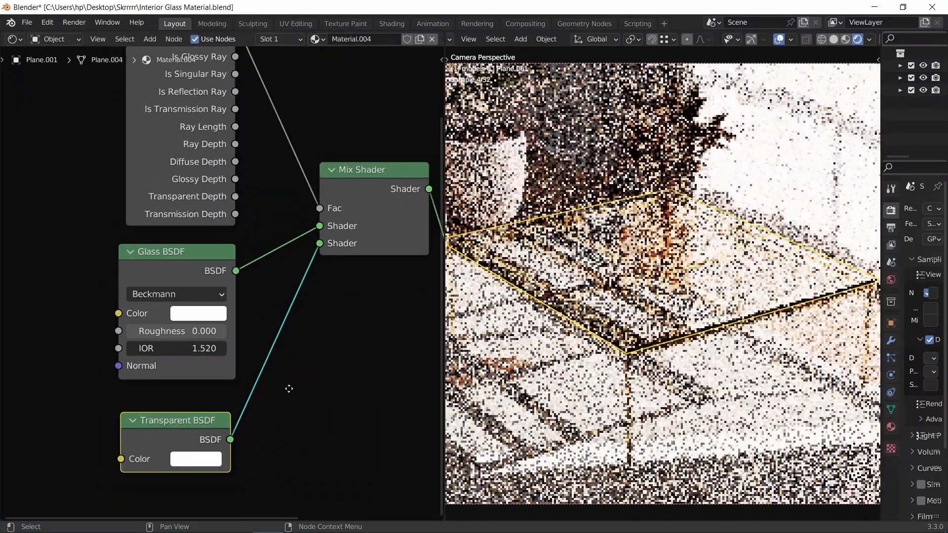
click(197, 313)
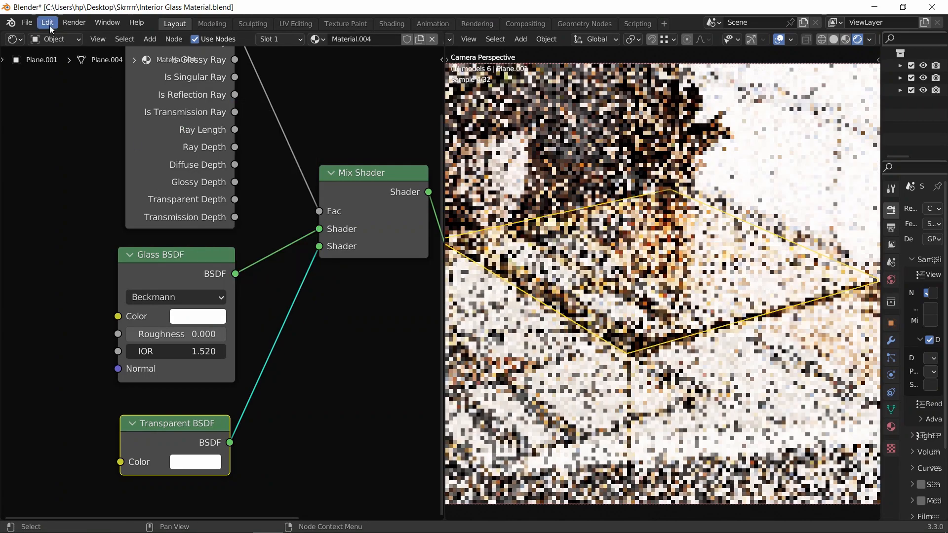
click(48, 22)
click(78, 198)
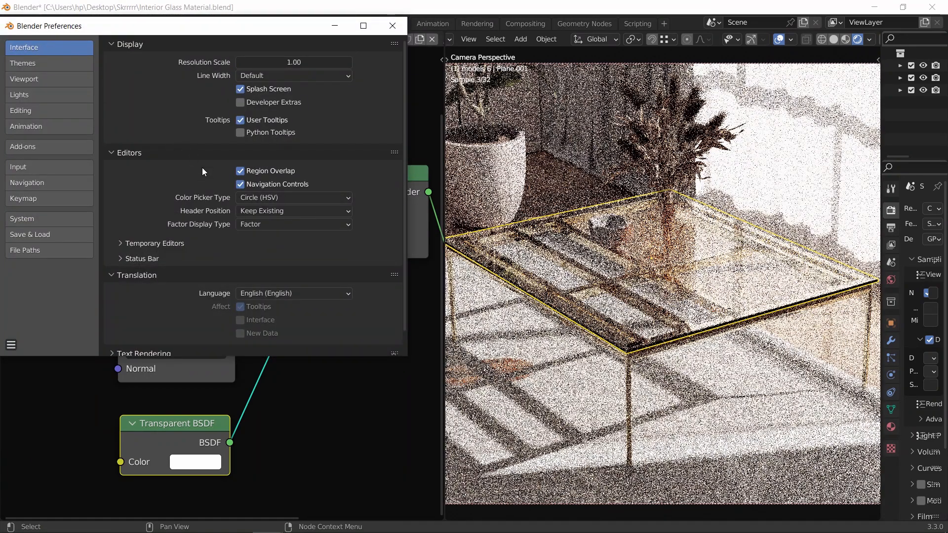
Set Color Picker Type to Square (SV + H) and save the preferences
click(274, 196)
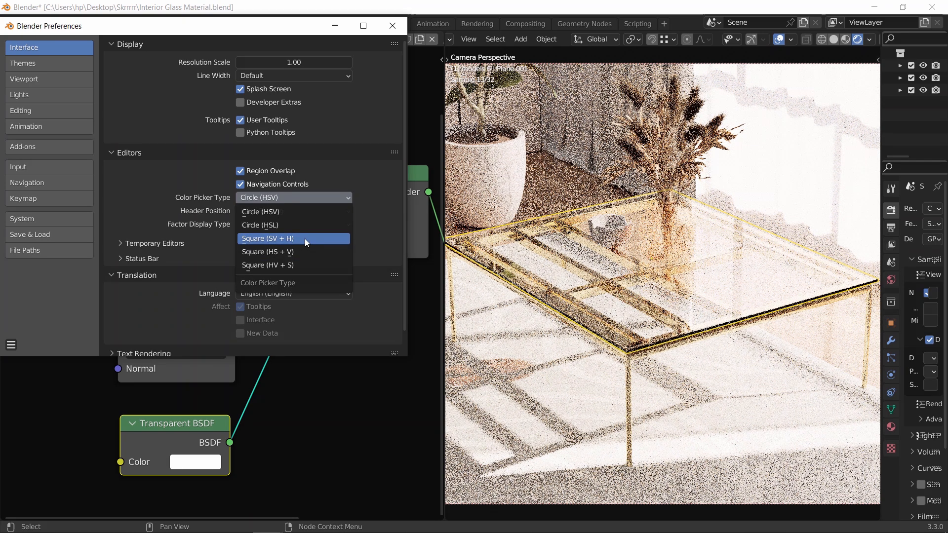
click(304, 238)
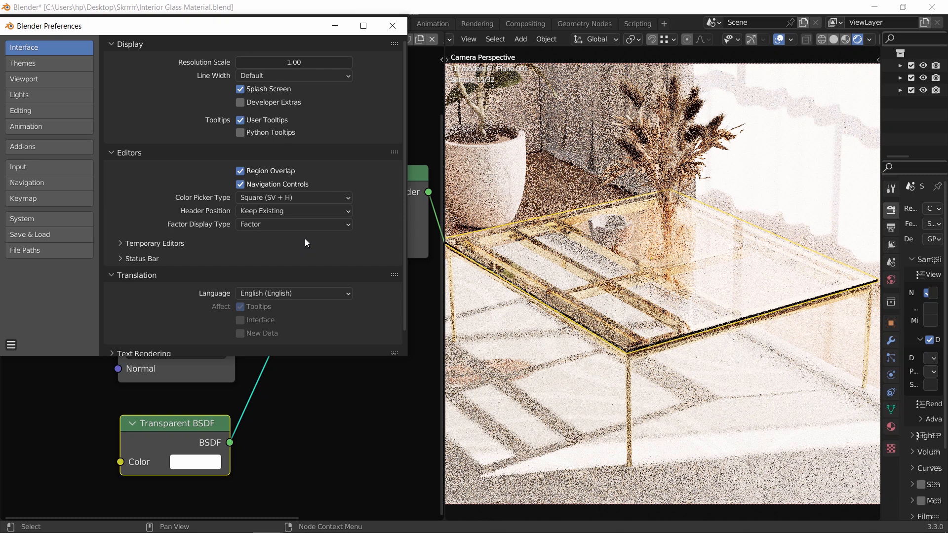
click(11, 345)
click(33, 315)
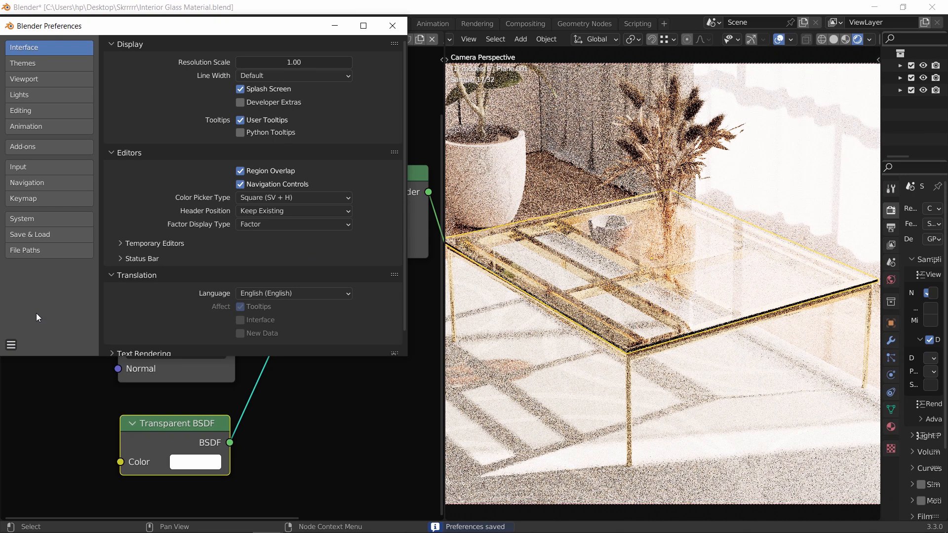
click(393, 26)
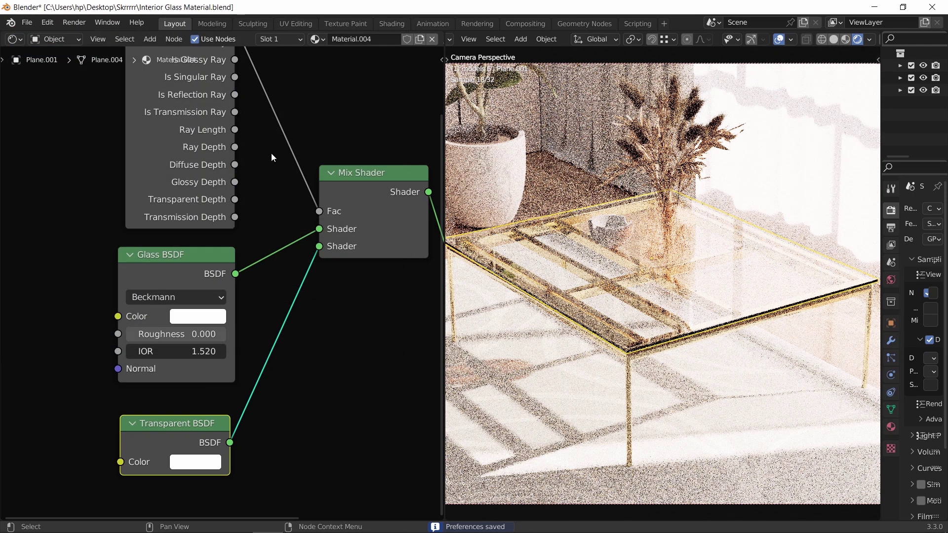
Tint the Glass BSDF colour a very pale, desaturated cyan
click(199, 316)
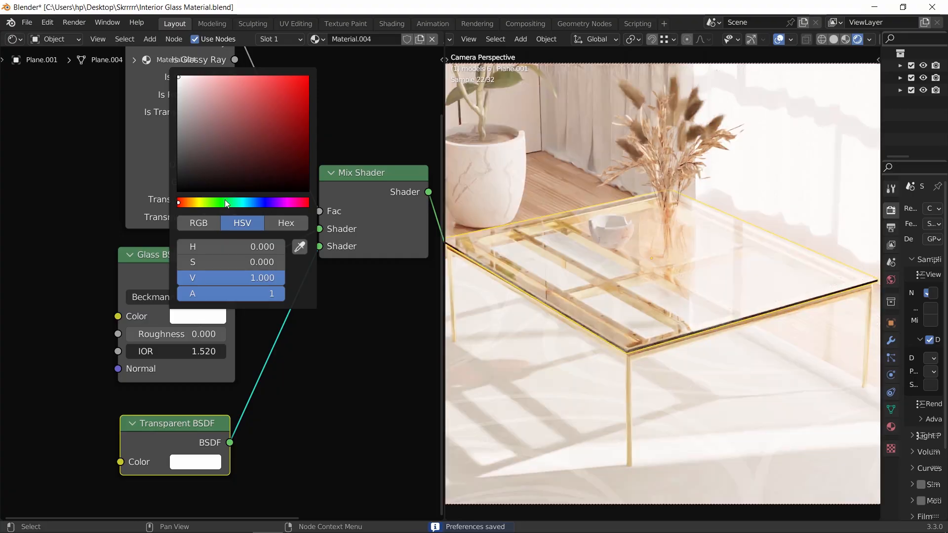
click(238, 202)
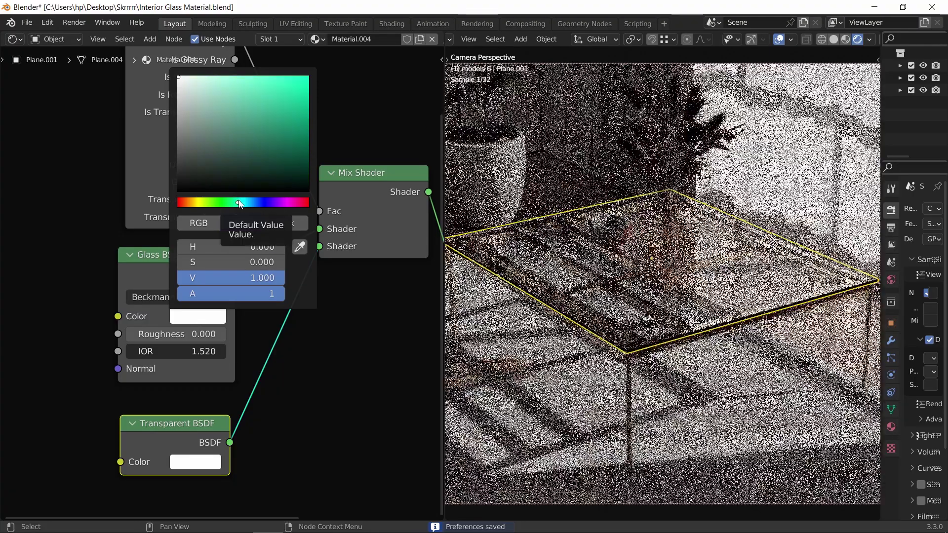
click(191, 87)
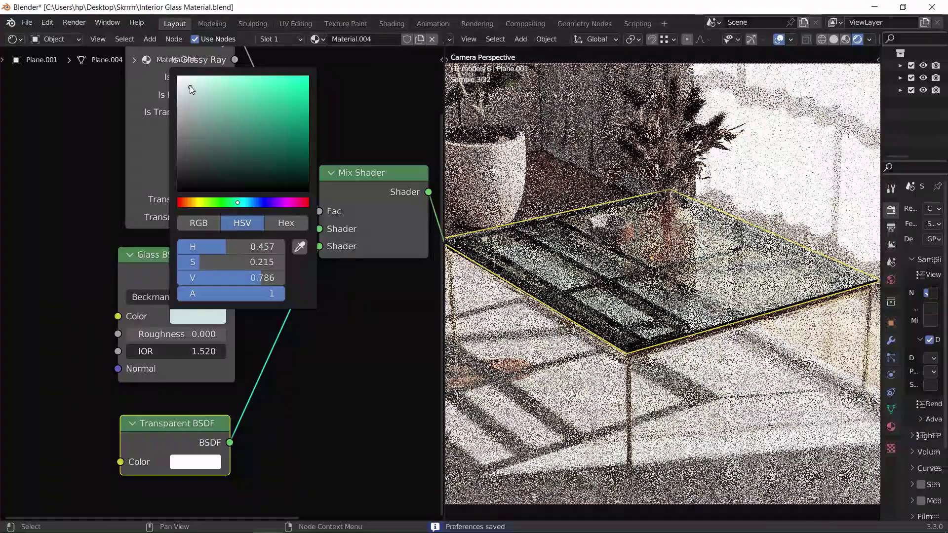
click(188, 82)
click(186, 85)
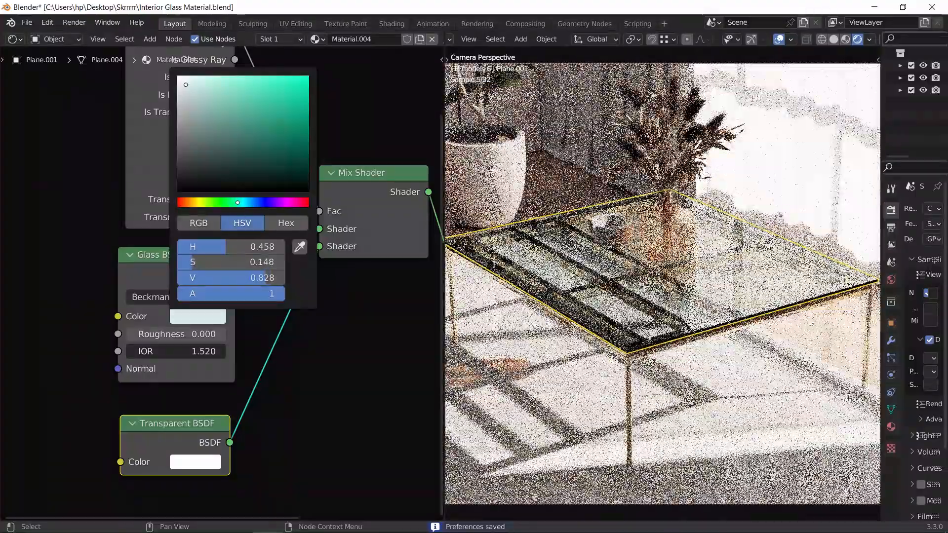
drag(237, 202, 242, 202)
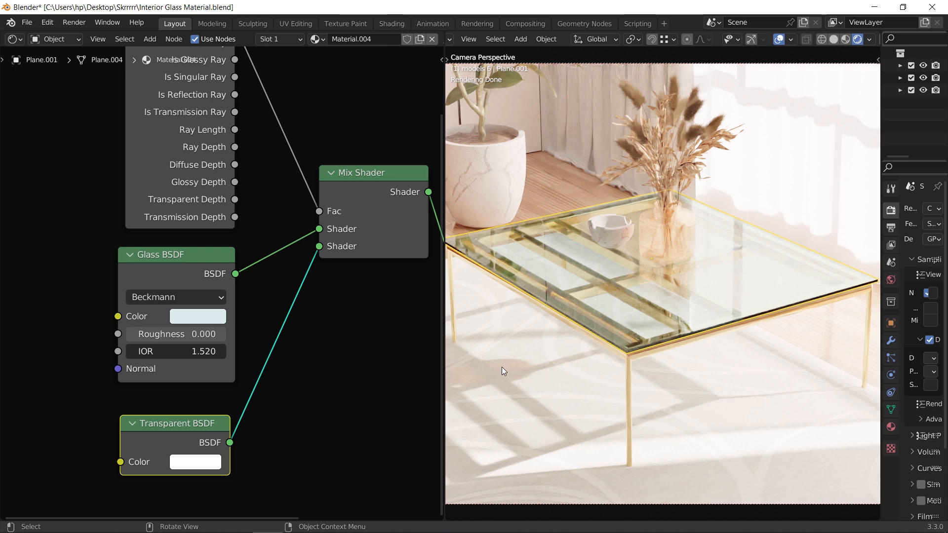
Copy the Glass BSDF colour hex DBEBEA from its picker
click(201, 316)
click(286, 223)
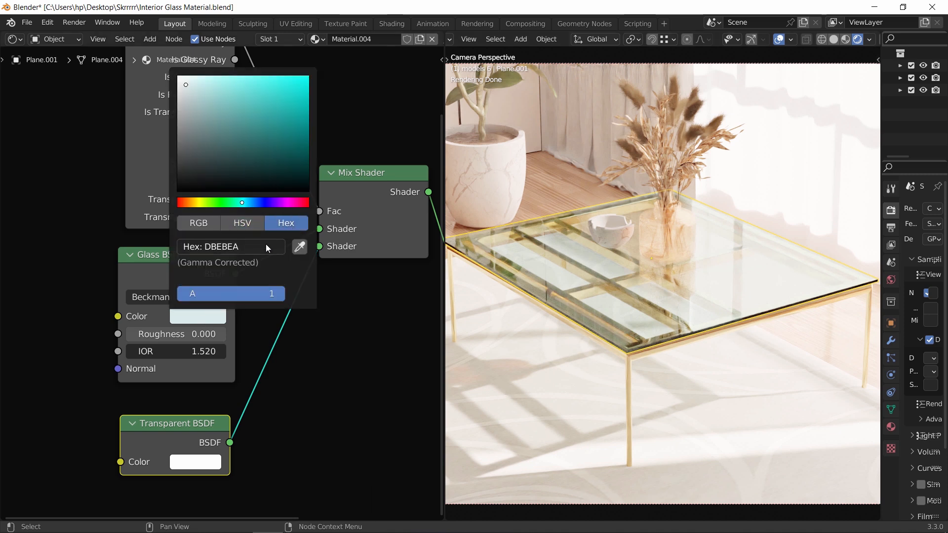
click(229, 247)
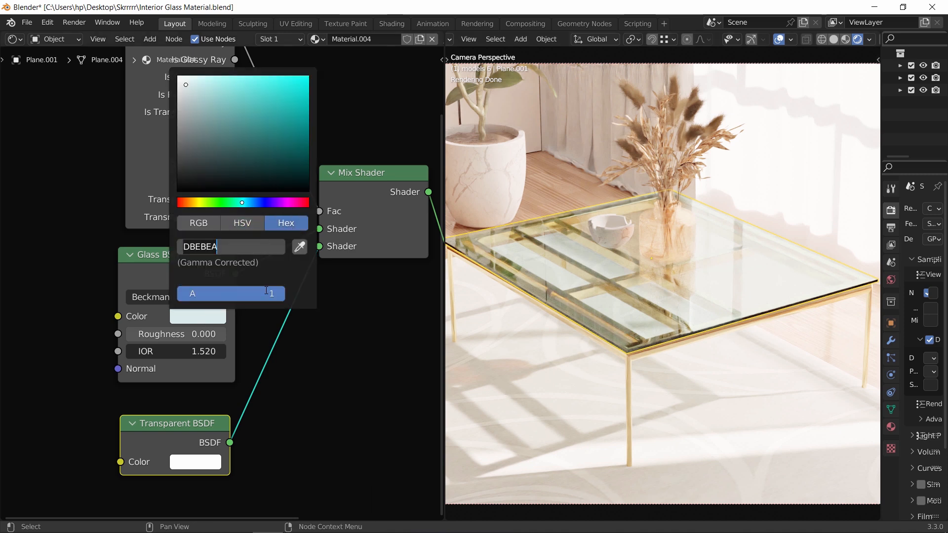
key(Return)
Paste DBEBEA into the Transparent BSDF colour and lighten the tint slightly
click(195, 461)
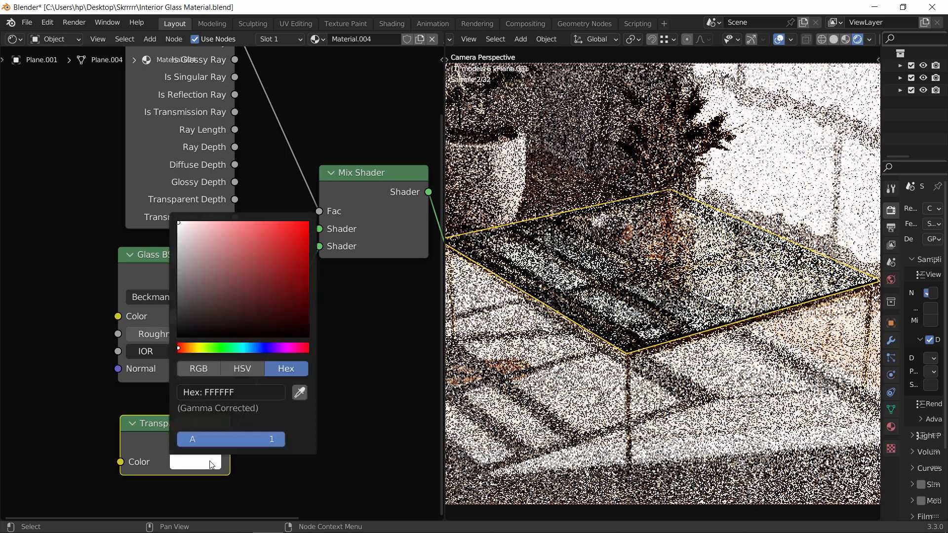
click(236, 392)
text(DBEBEA)
key(Return)
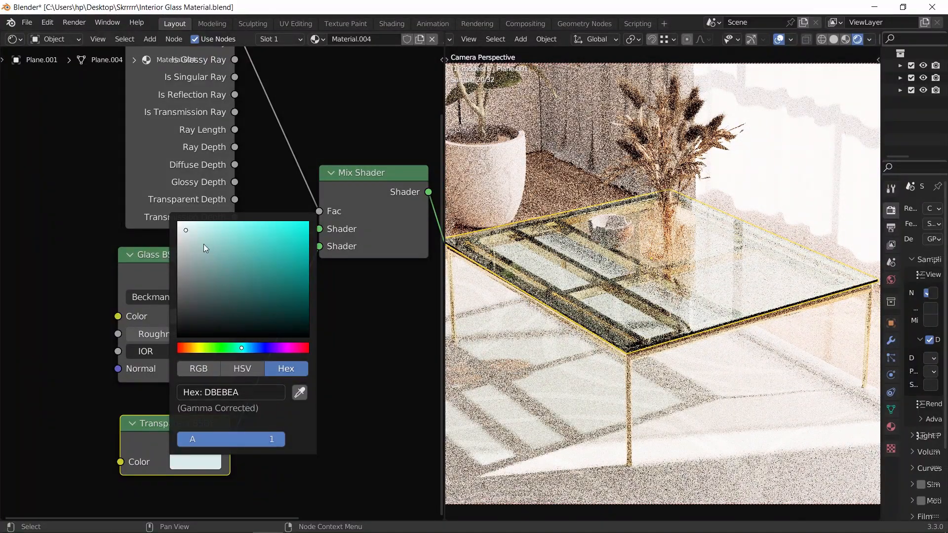
click(183, 228)
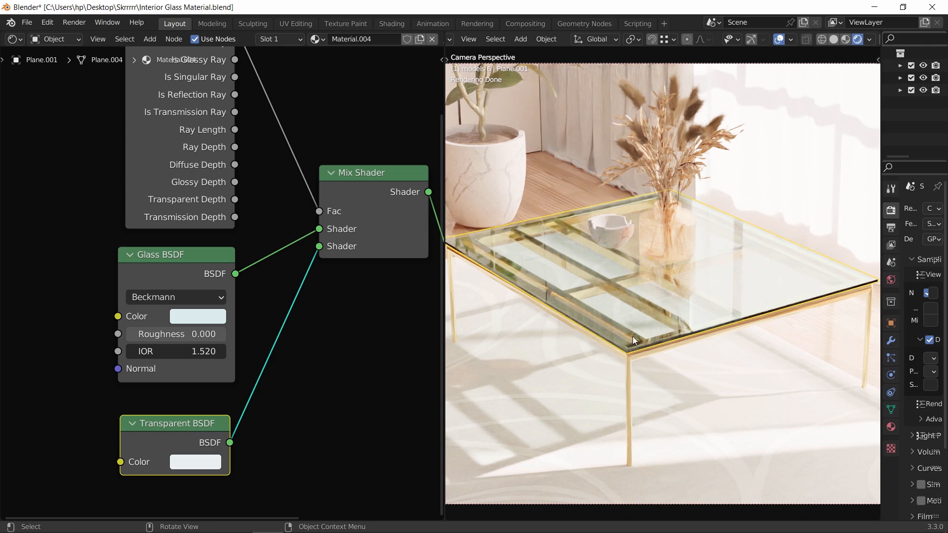
middle_drag(634, 336, 704, 311)
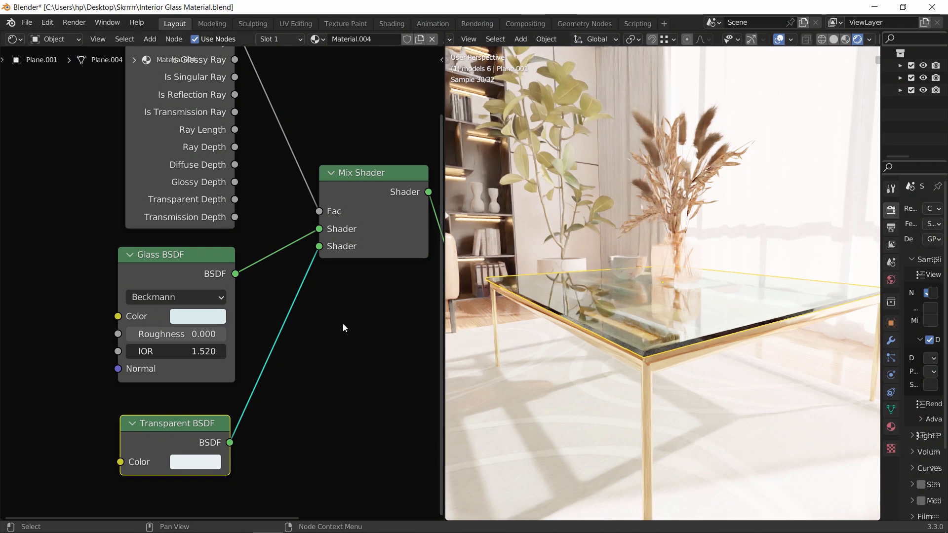
scroll(343, 323, down, 2)
Add a Volume Scatter node and wire it into the Material Output's Volume
middle_drag(361, 353, 291, 290)
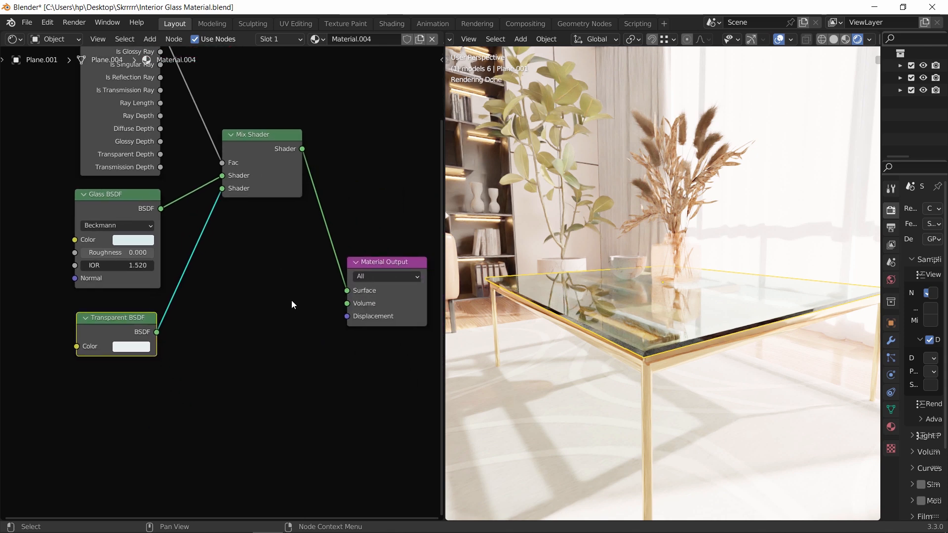
key(shift+a)
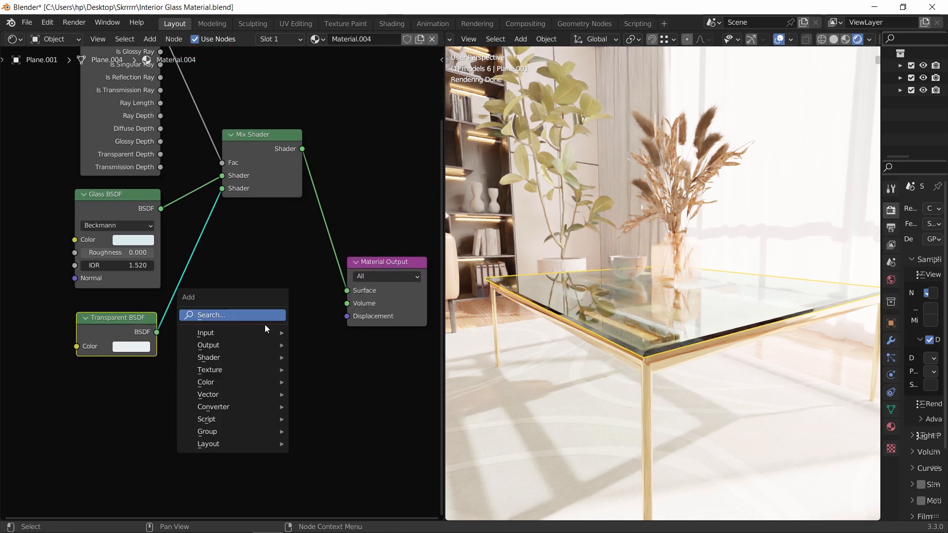
click(317, 356)
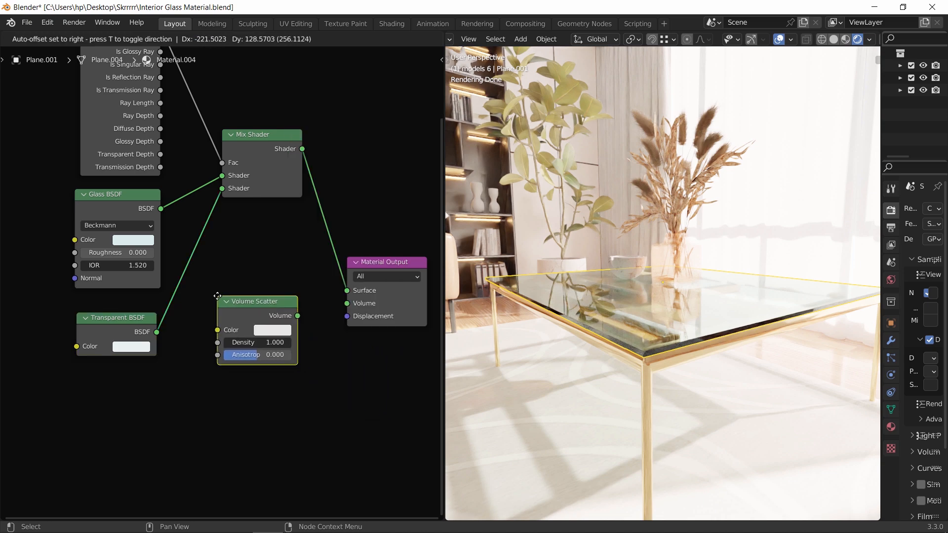
click(257, 330)
drag(297, 315, 347, 304)
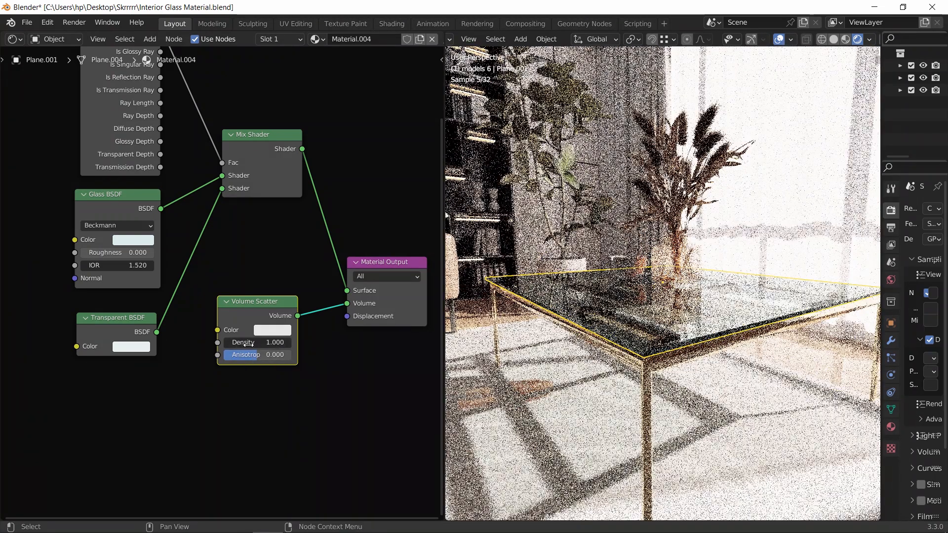
Set the Volume Scatter density to 3 and anisotropy to 0.15
double_click(242, 342)
text(3)
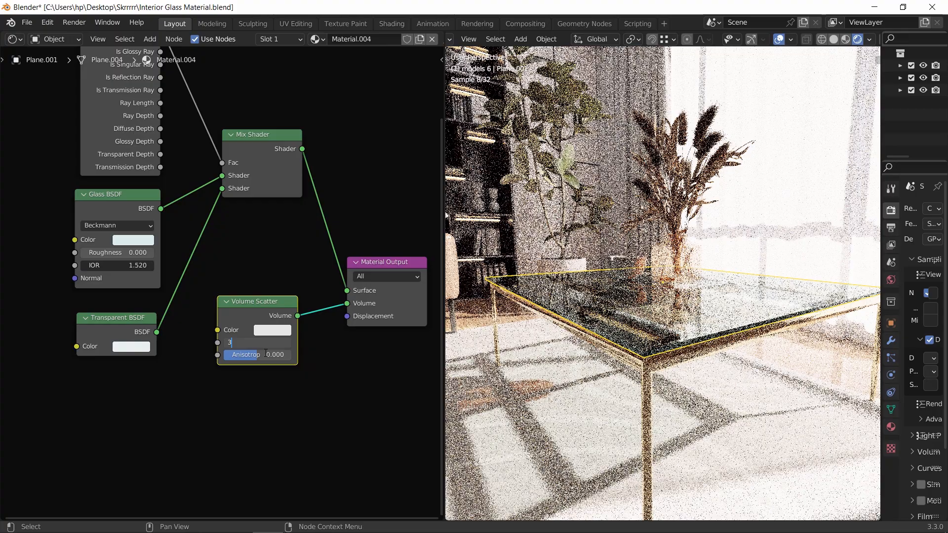
key(Return)
double_click(265, 353)
text(15)
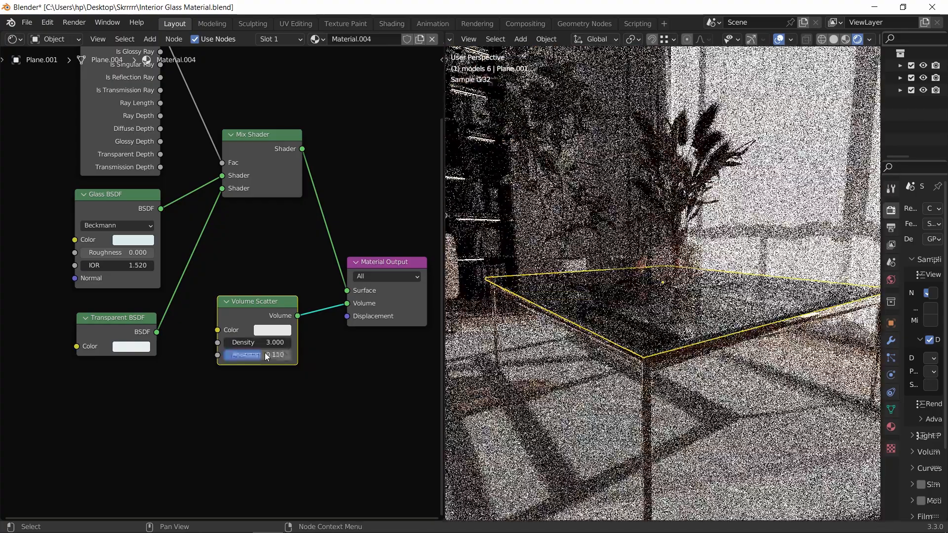
text(0.150)
key(Return)
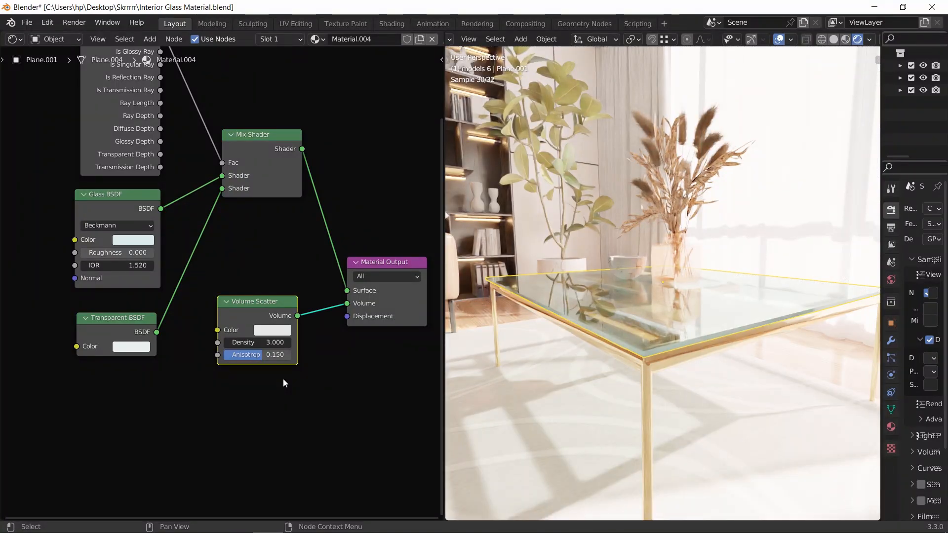
Set the Volume Scatter colour to hex DBEBEA, matching the glass tint
click(278, 327)
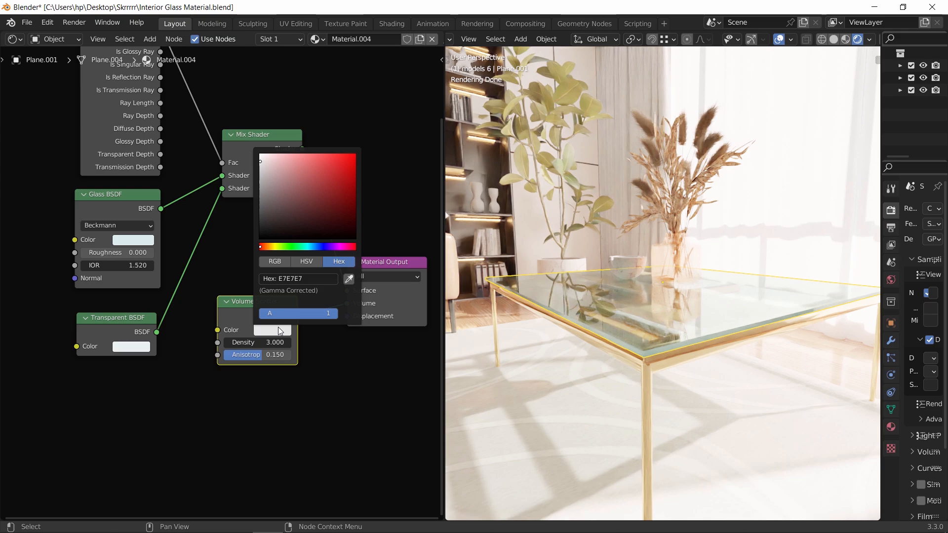
click(298, 278)
text(DBEBEA)
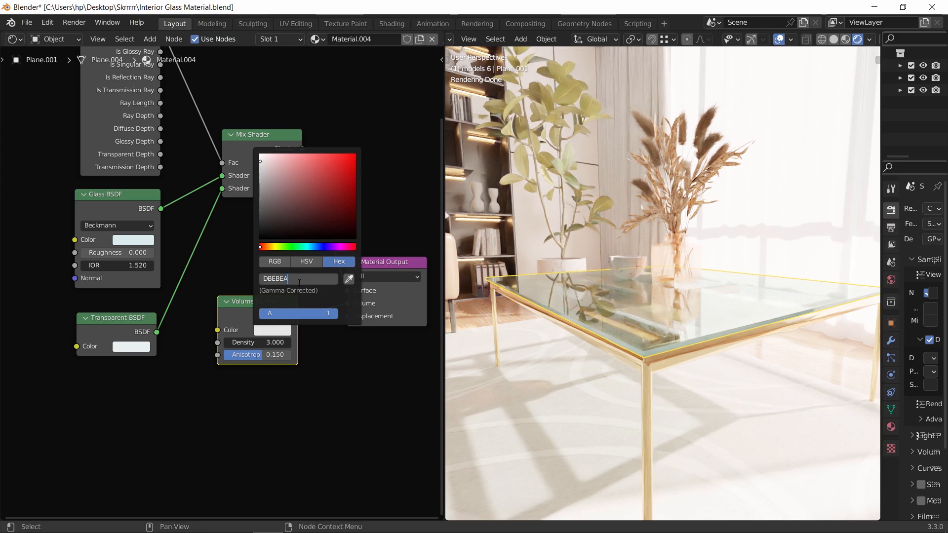
key(Return)
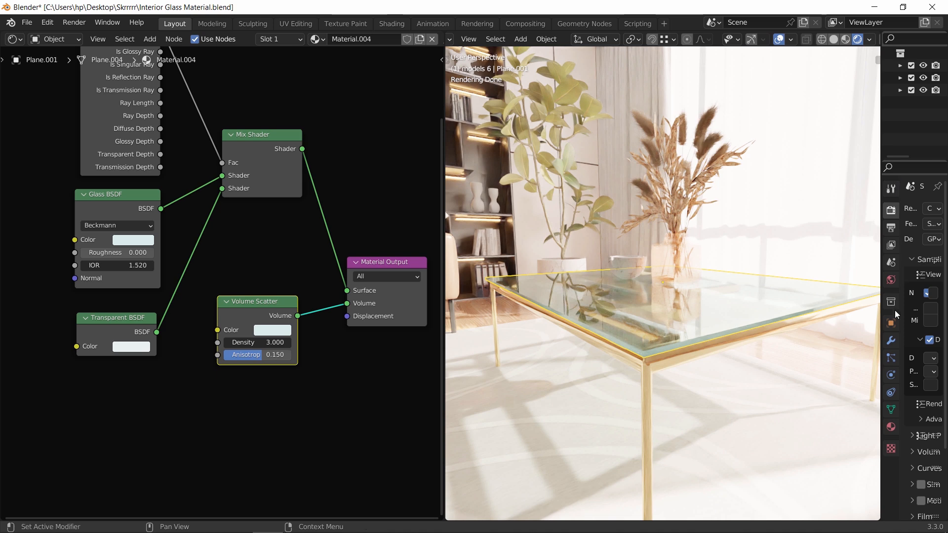
Show the tabletop's Modifier Properties and browse the Add Modifier list
click(894, 343)
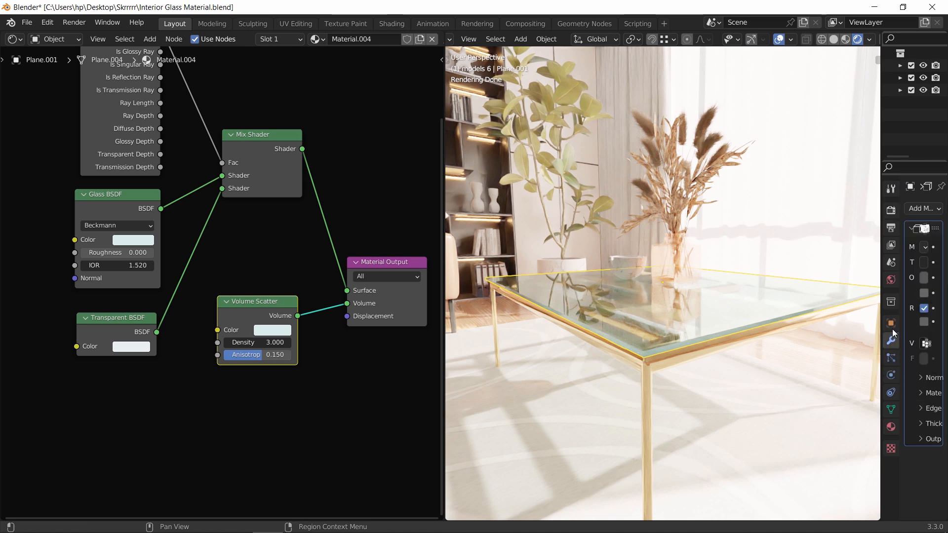
click(923, 209)
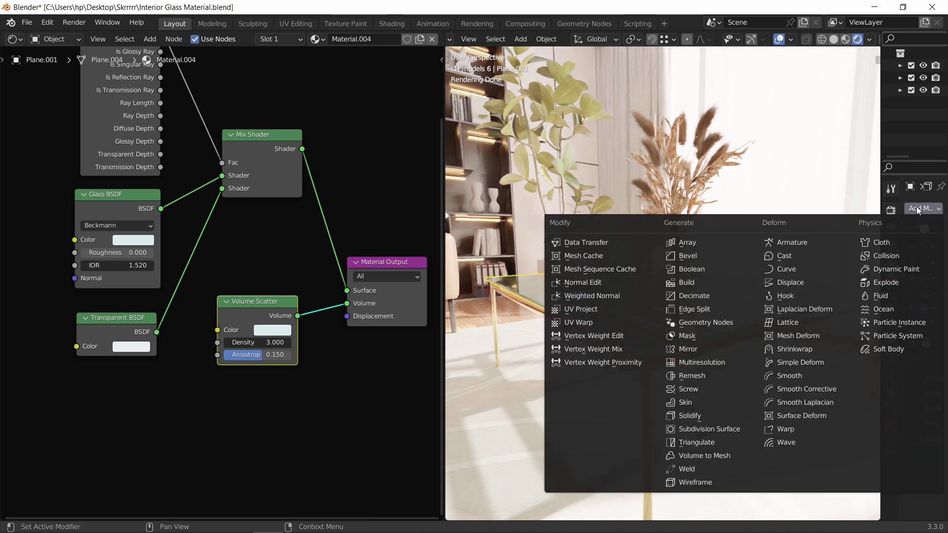
click(729, 252)
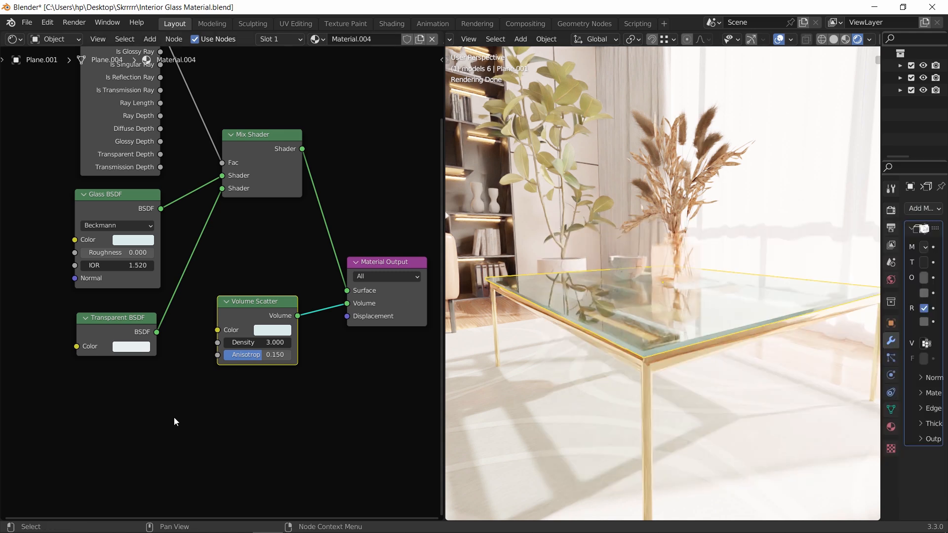
Clear space left of the nodes and drag a link from the Glass BSDF Normal input
middle_drag(96, 408, 200, 318)
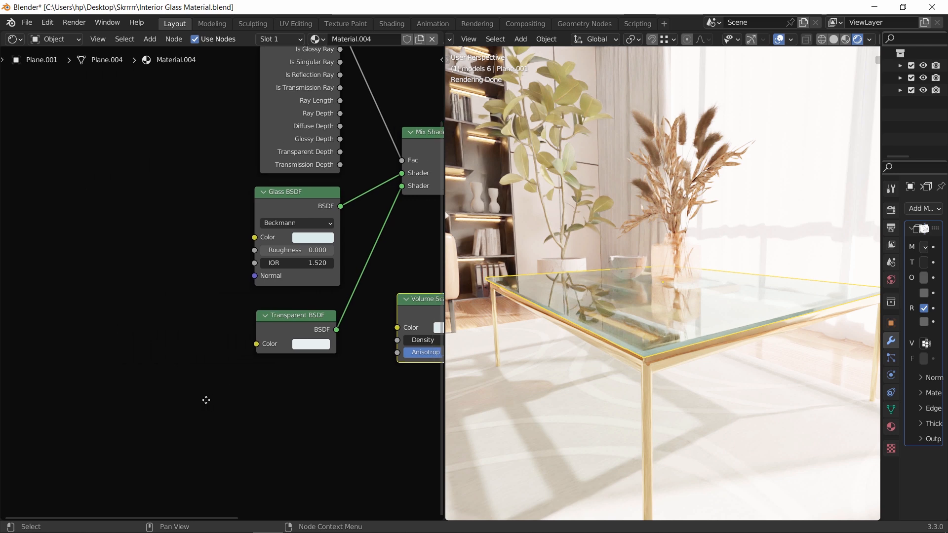
drag(218, 288, 75, 315)
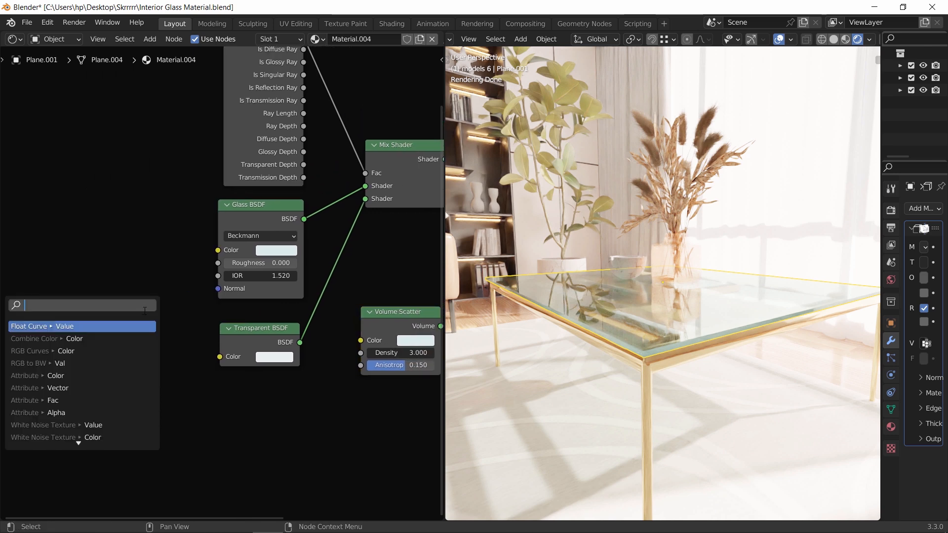
text(bevel)
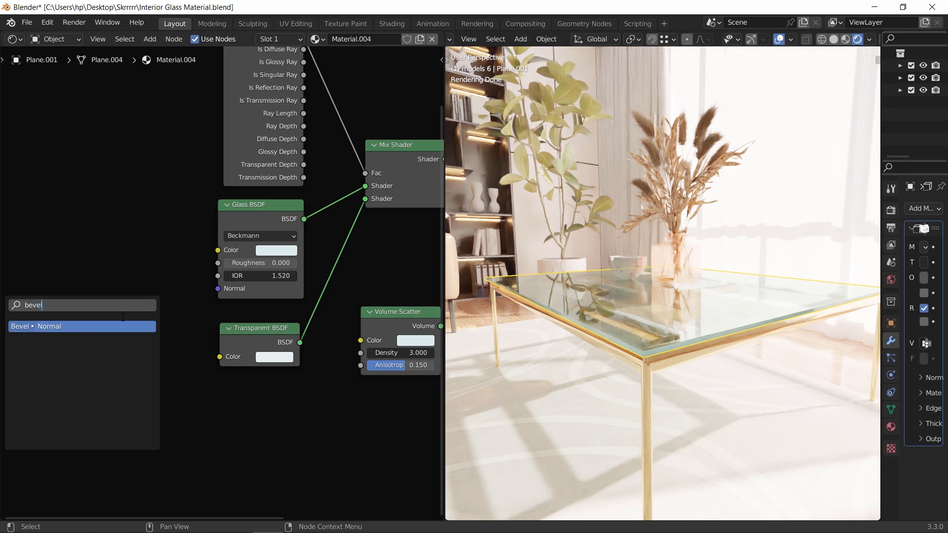
Add a Bevel node with 8 samples and radius 0.003 into the Glass Normal, then check through the camera
key(Return)
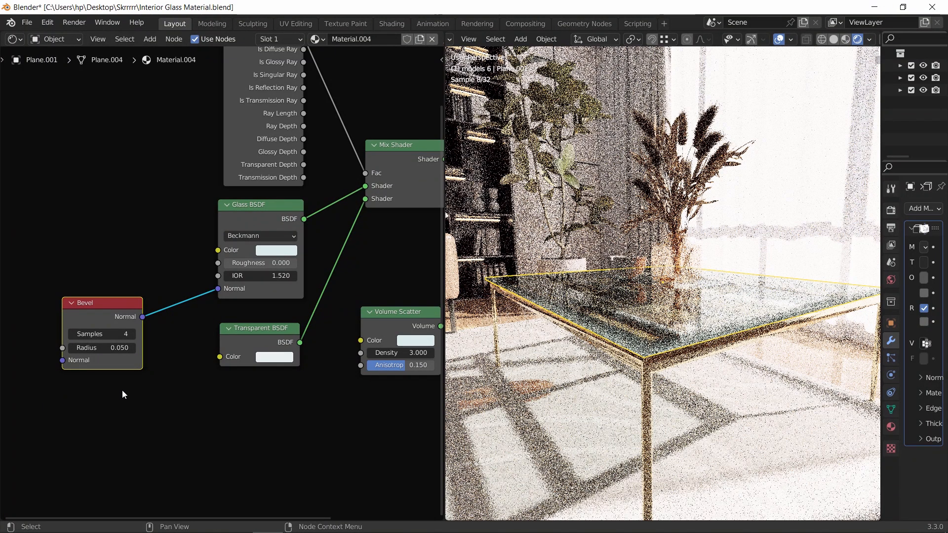
click(96, 334)
text(8)
key(Return)
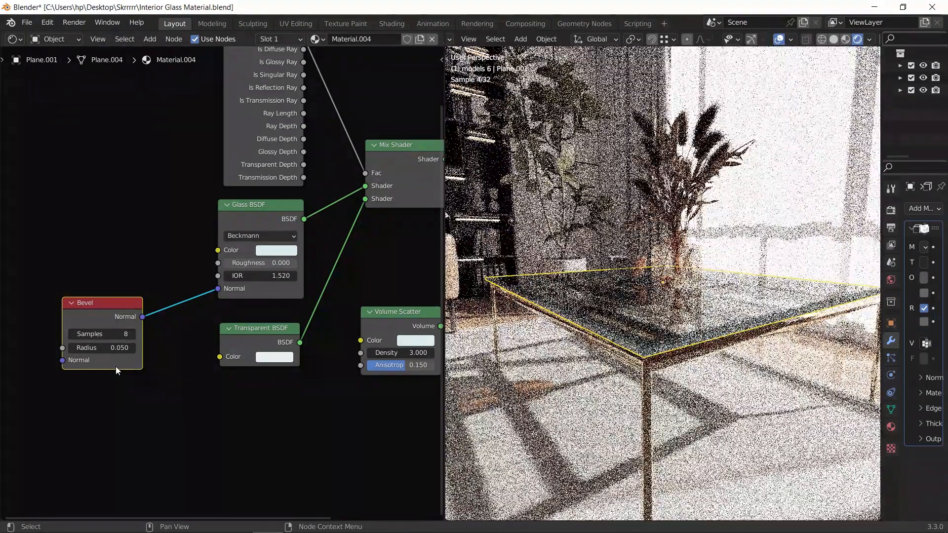
double_click(116, 348)
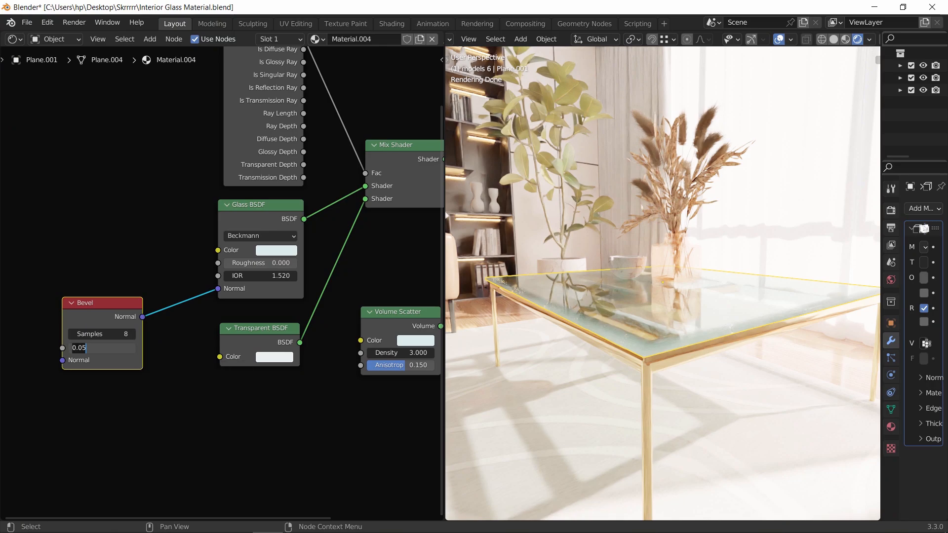
key(BackSpace)
text(03)
key(Return)
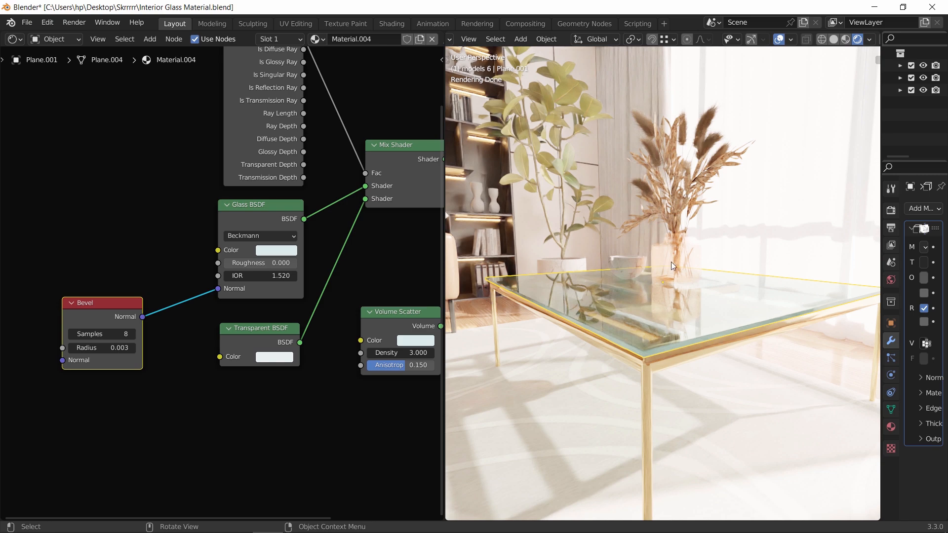
key(KP_0)
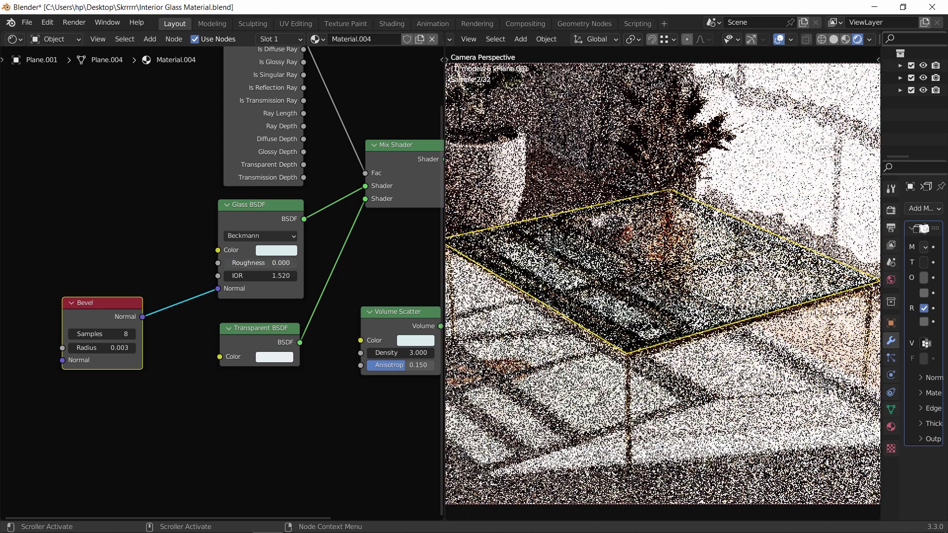
Test roughness 1.0, reset it to 0, drag a link from Roughness and preview a dirty windows texture
drag(248, 263, 297, 263)
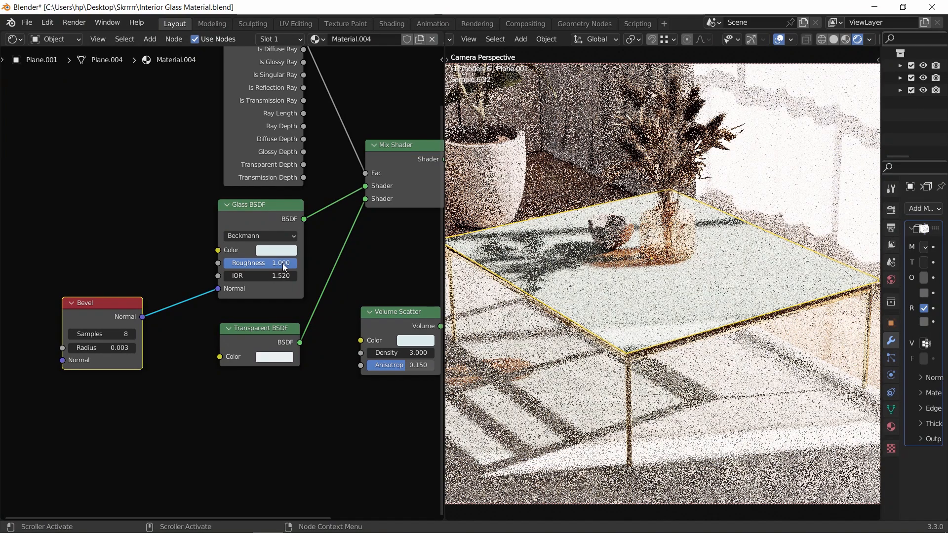
drag(282, 264, 145, 258)
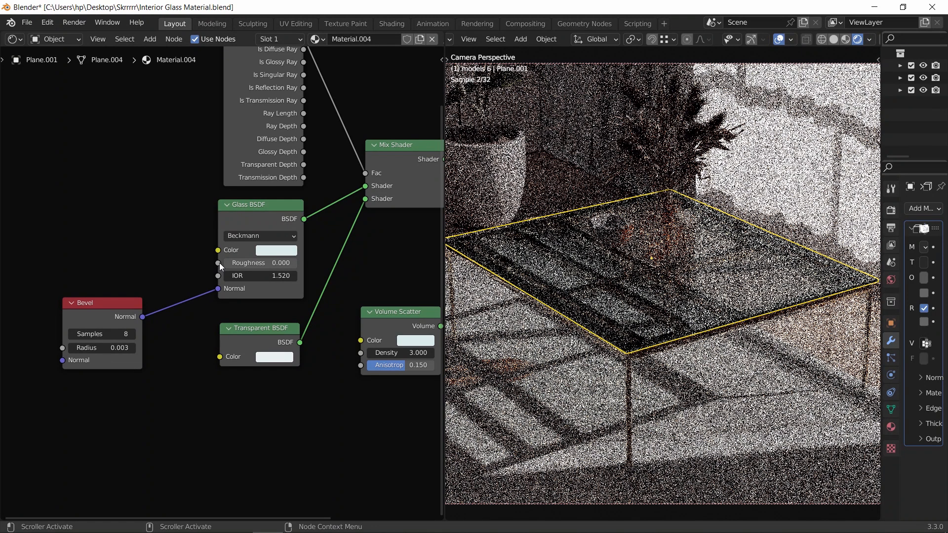
drag(219, 263, 84, 207)
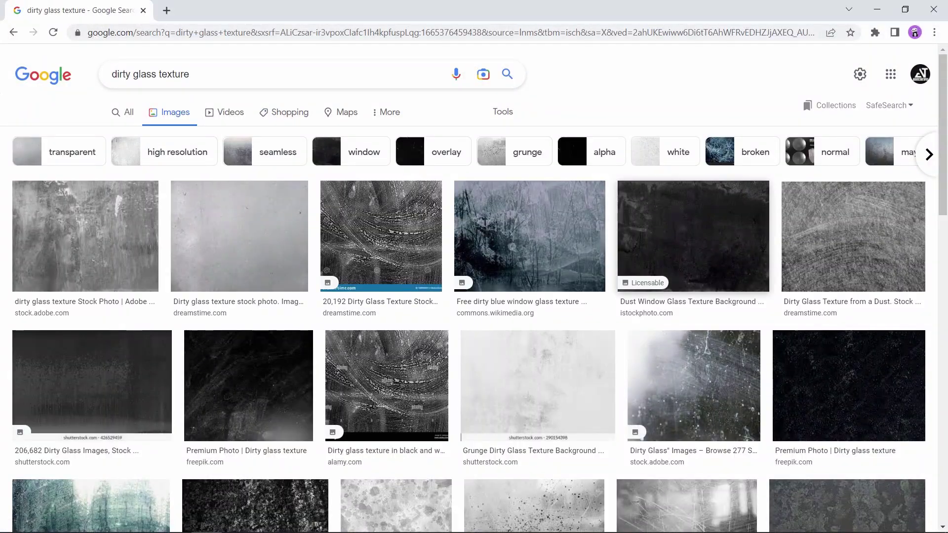
scroll(474, 297, down, 5)
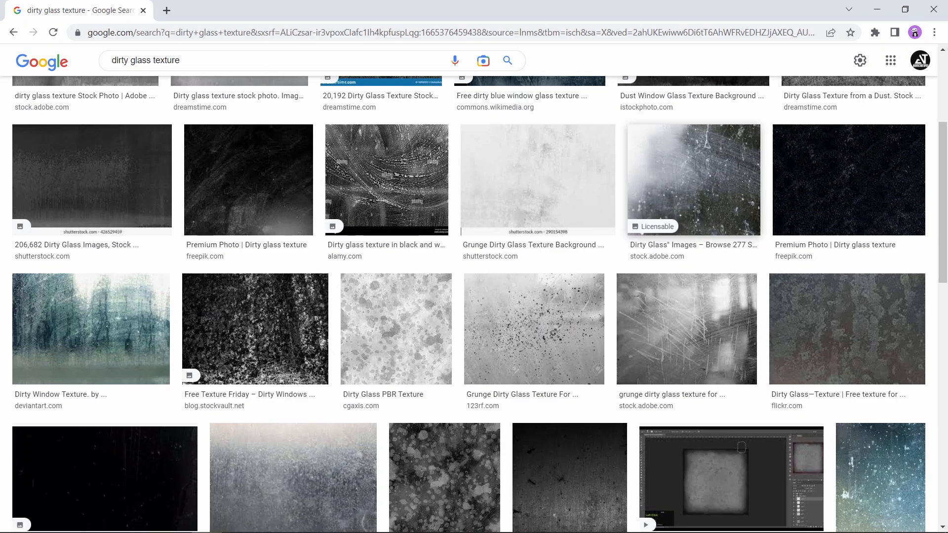
scroll(475, 297, down, 5)
click(255, 127)
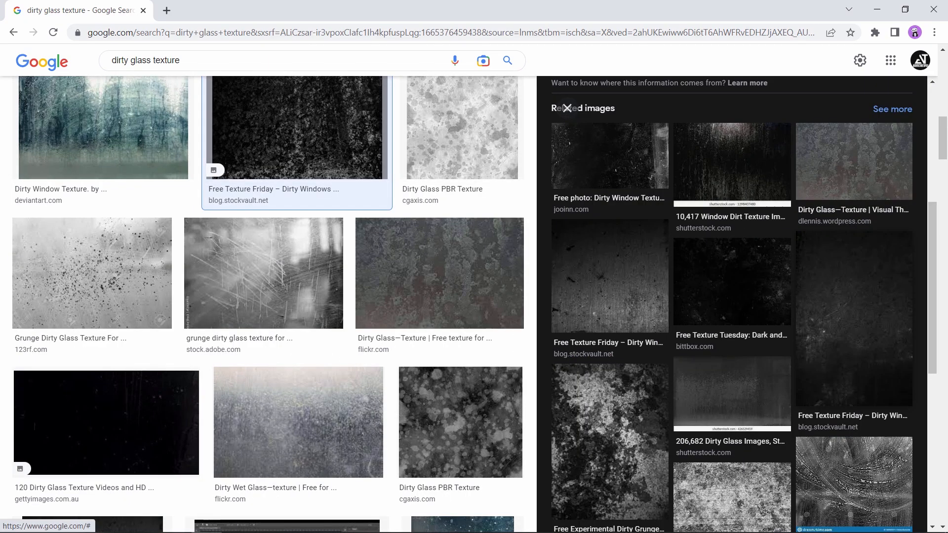
scroll(267, 296, down, 5)
scroll(267, 296, down, 5)
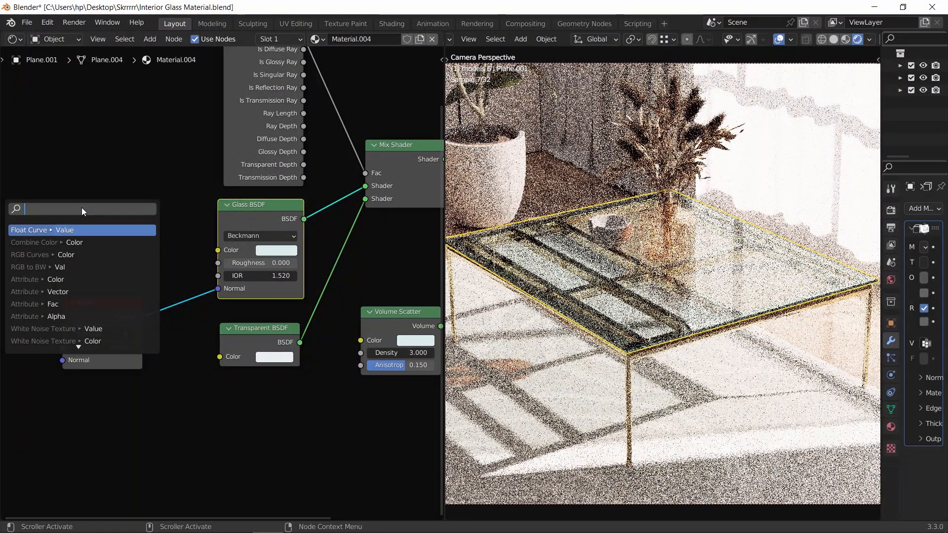
text(image)
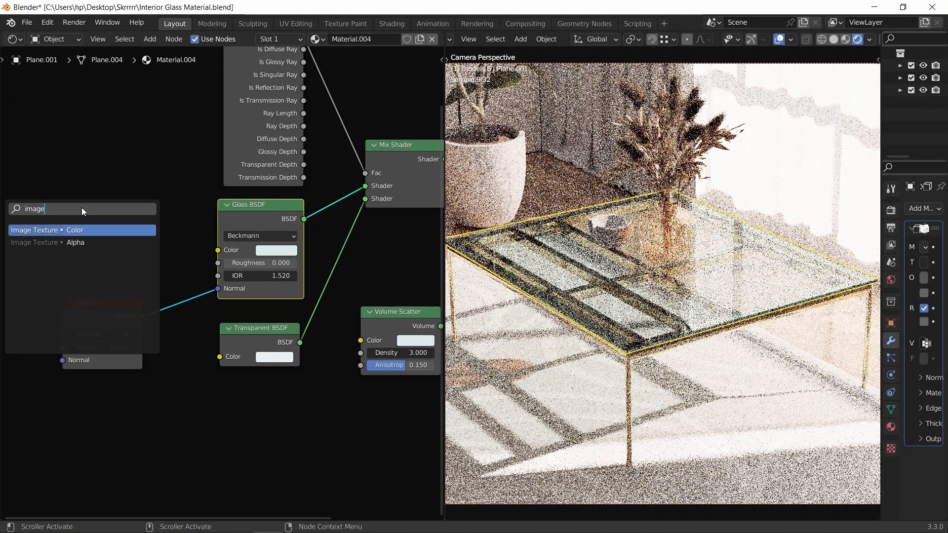
Add an Image Texture loading MAS014.JPG to drive the glass Roughness
key(Return)
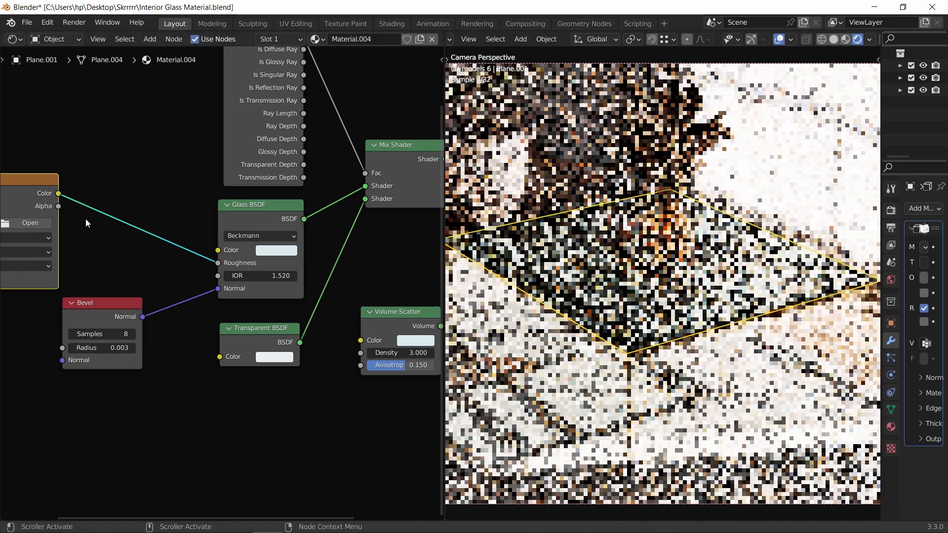
scroll(139, 264, down, 2)
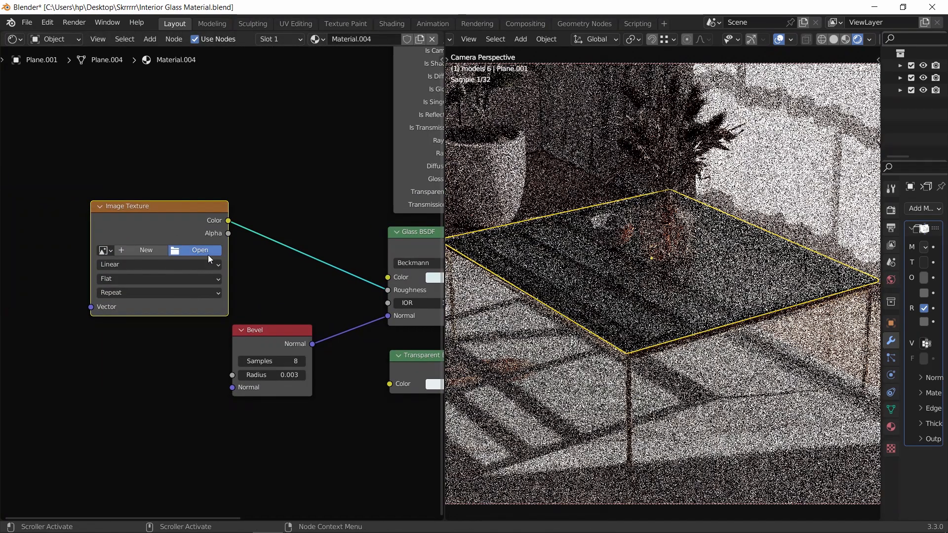
click(173, 251)
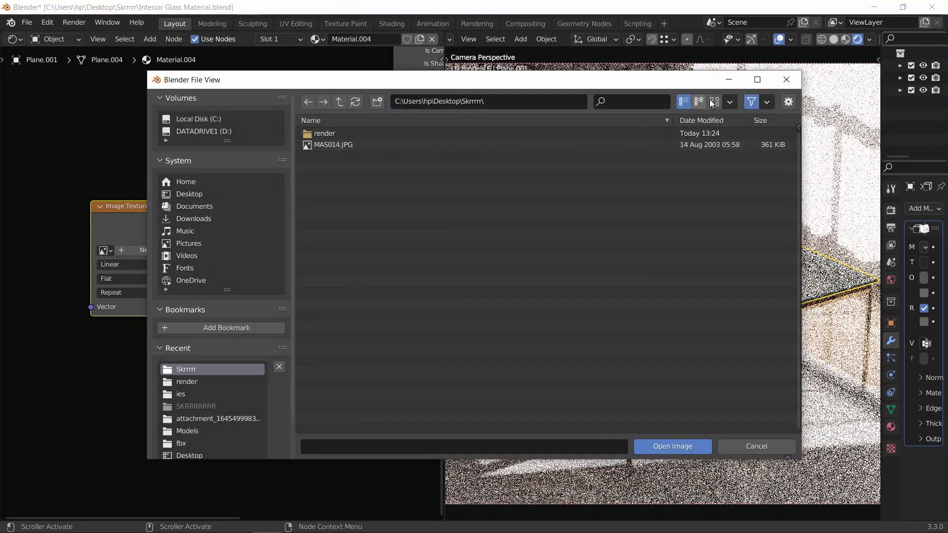
click(715, 101)
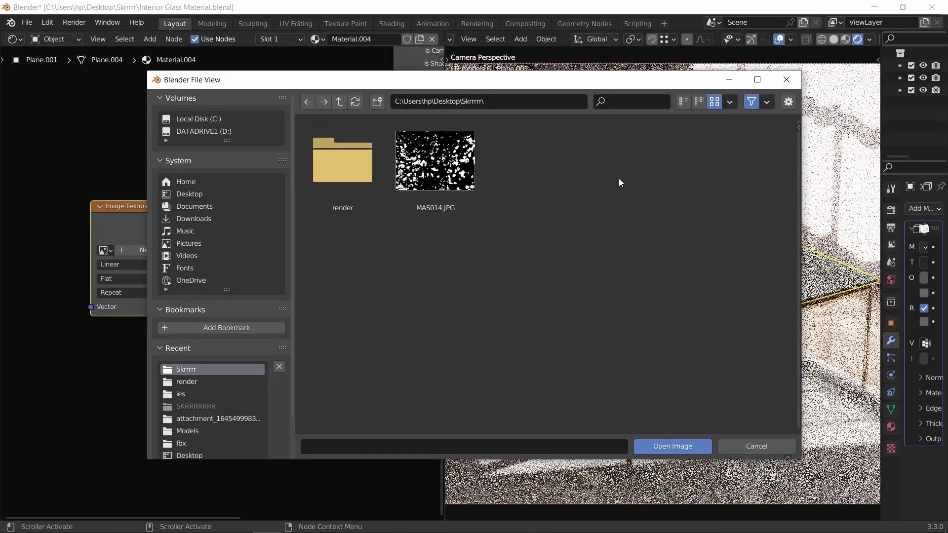
double_click(436, 163)
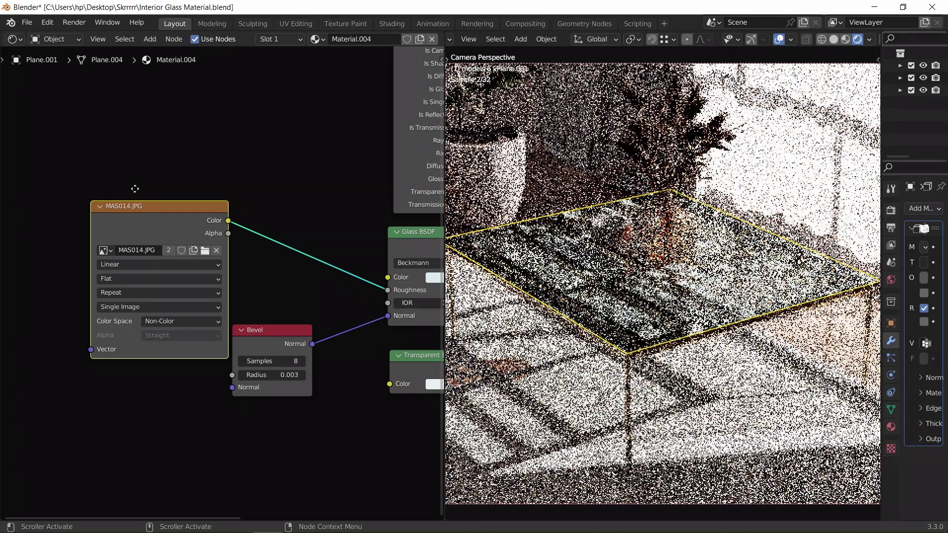
drag(135, 206, 131, 186)
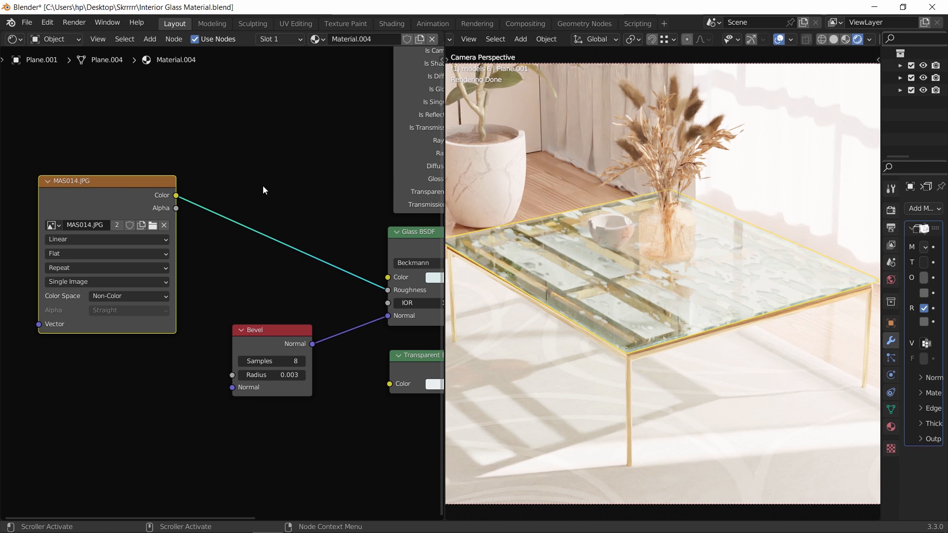
key(shift+a)
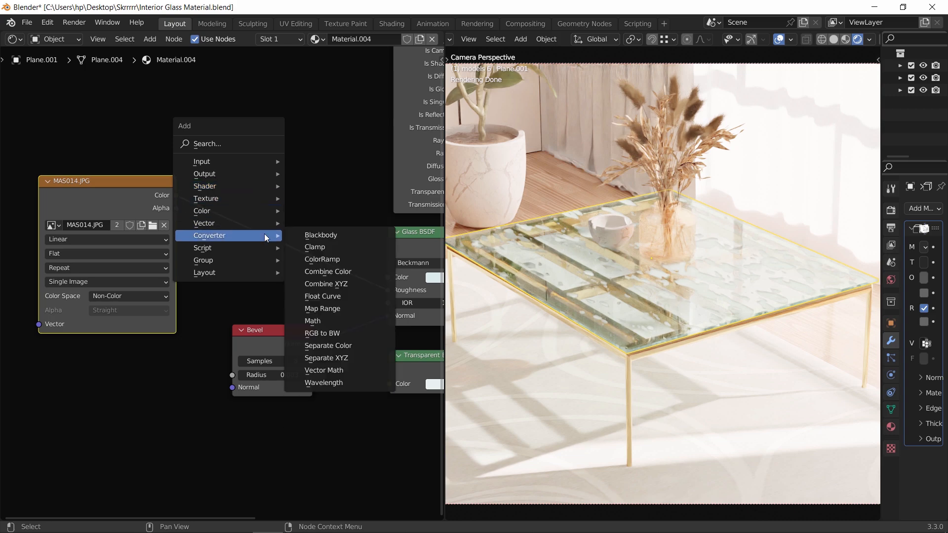
Drop a ColorRamp onto the image-to-roughness link and shift its black and white stops right
click(322, 259)
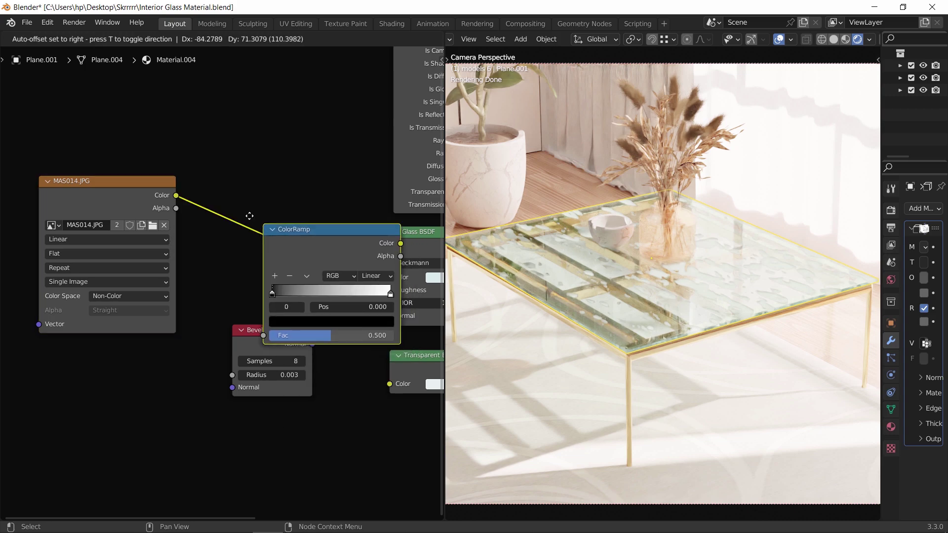
click(202, 183)
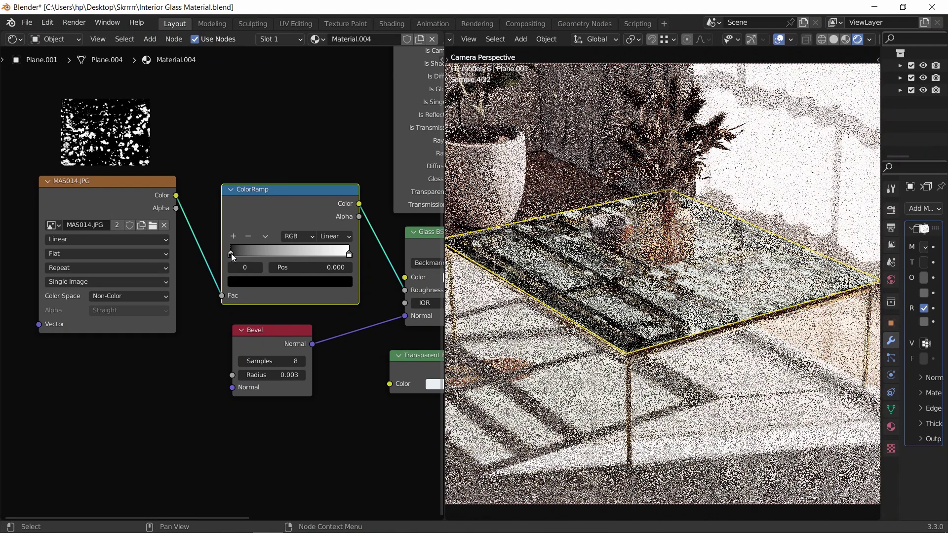
drag(230, 253, 335, 253)
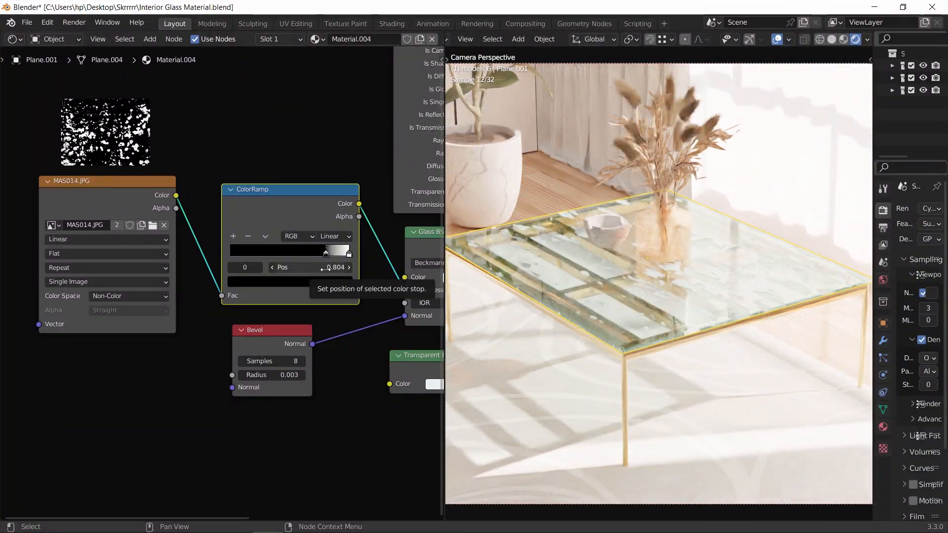
click(253, 253)
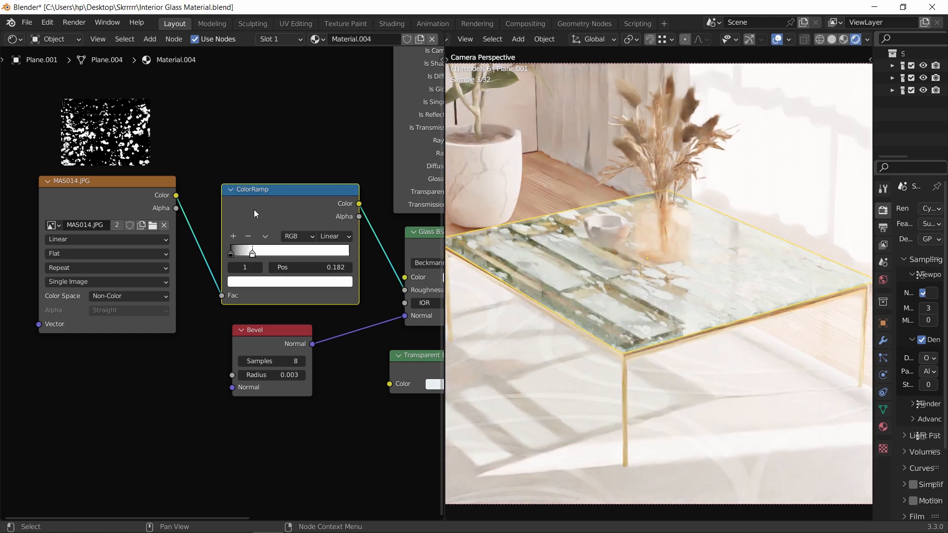
drag(252, 253, 358, 256)
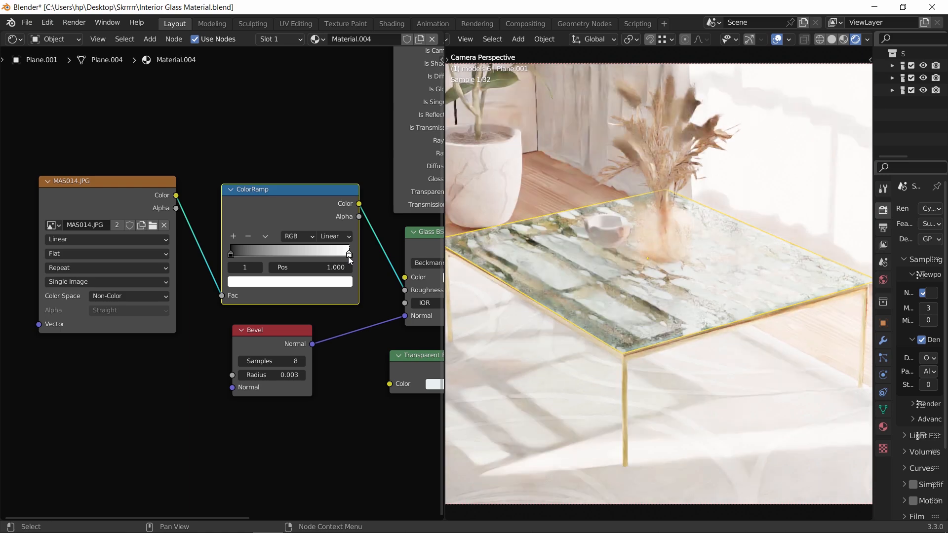
Darken the ColorRamp's light stop to grey and reduce its alpha
click(332, 283)
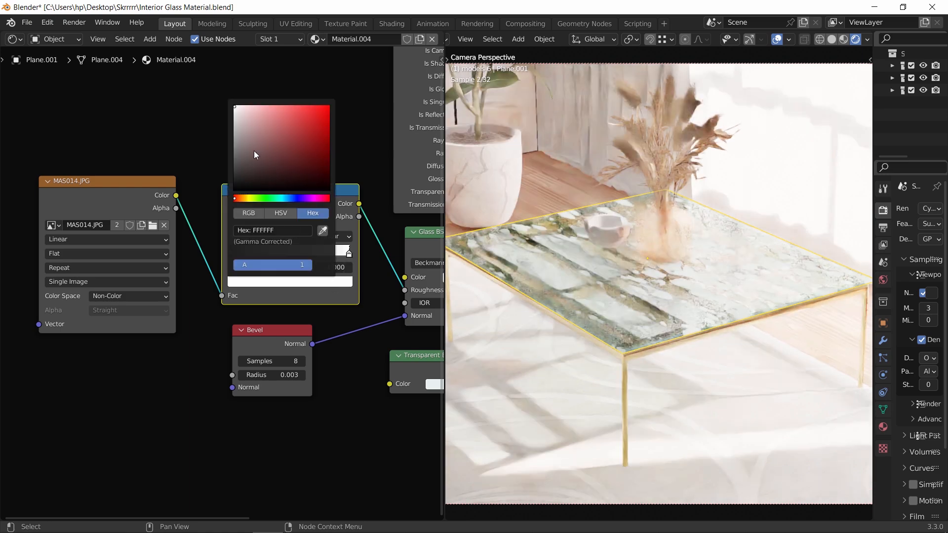
click(239, 154)
drag(233, 146, 235, 141)
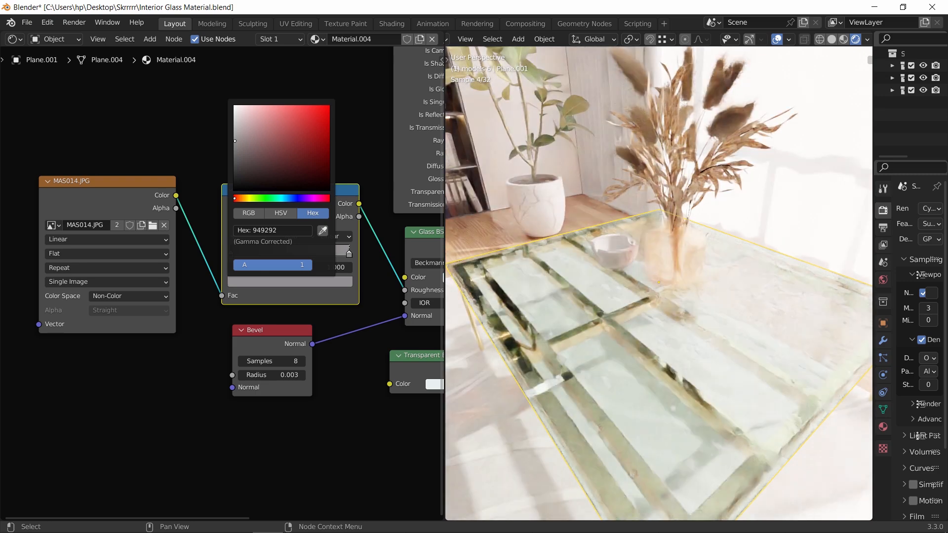
drag(300, 266, 260, 269)
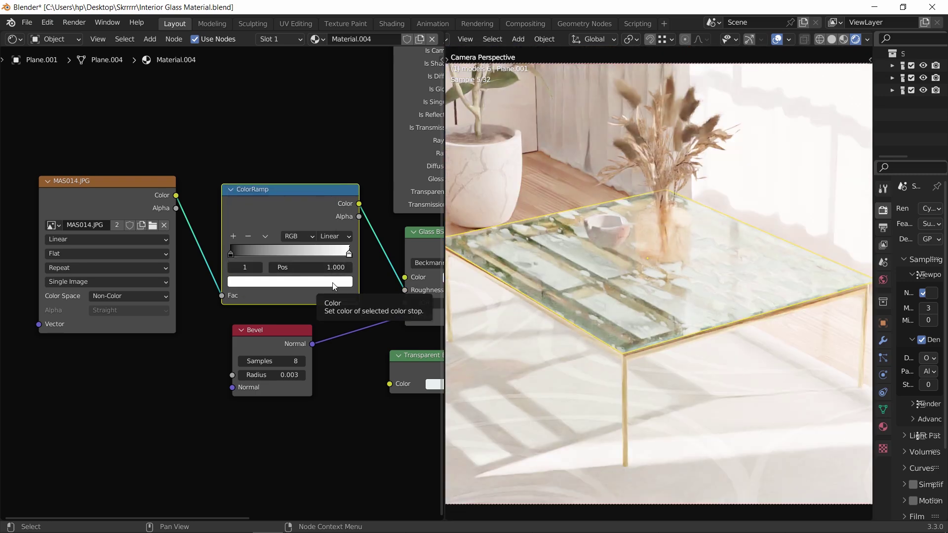
In HSV mode lower the light stop's value to about 0.225, then frame all nodes
click(337, 293)
click(281, 214)
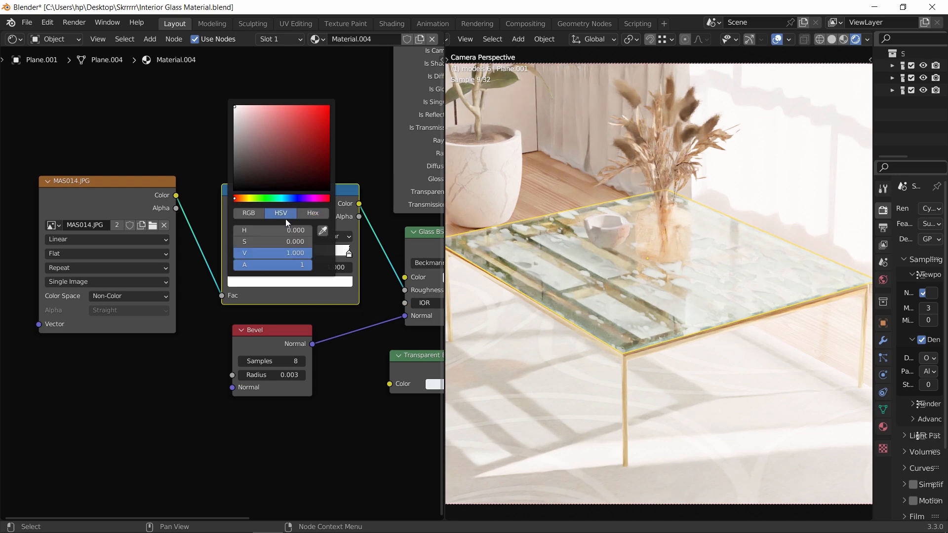
drag(300, 253, 259, 252)
click(266, 253)
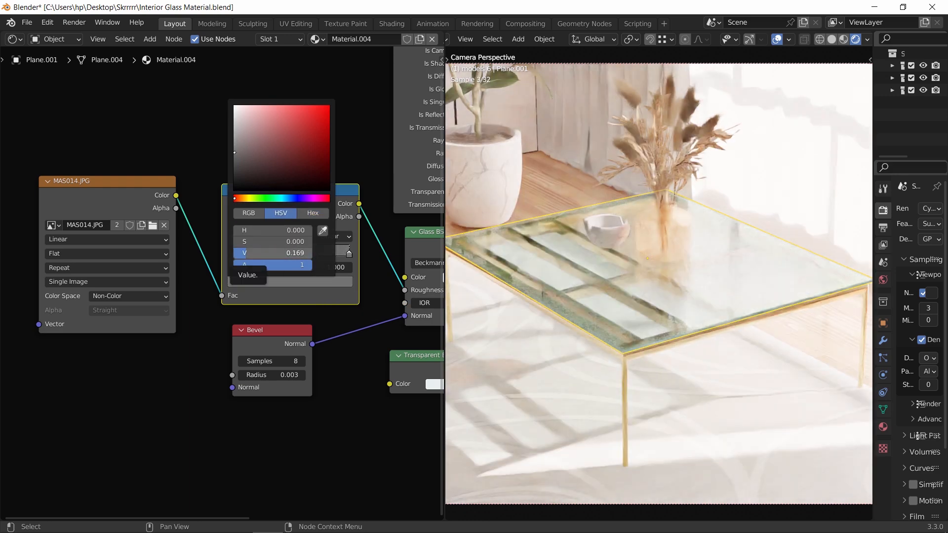
drag(245, 254, 251, 253)
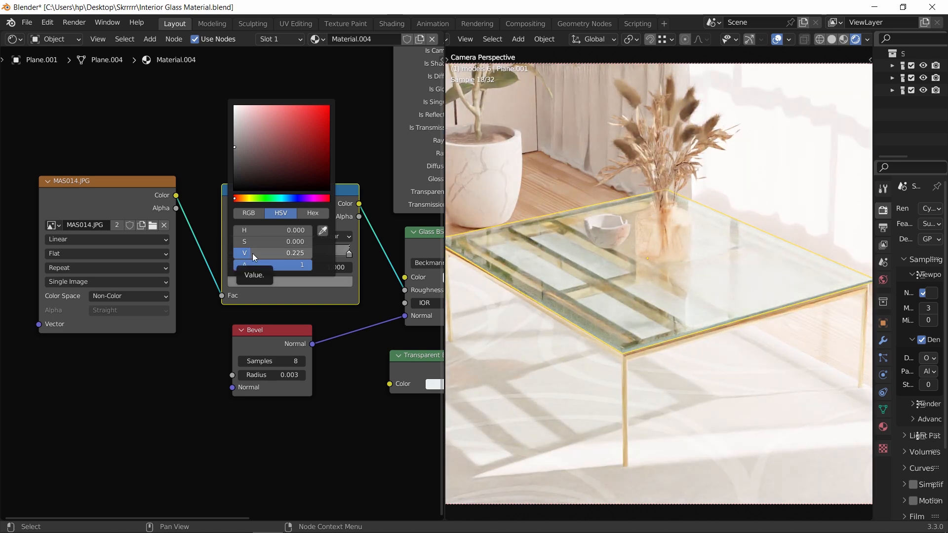
key(Home)
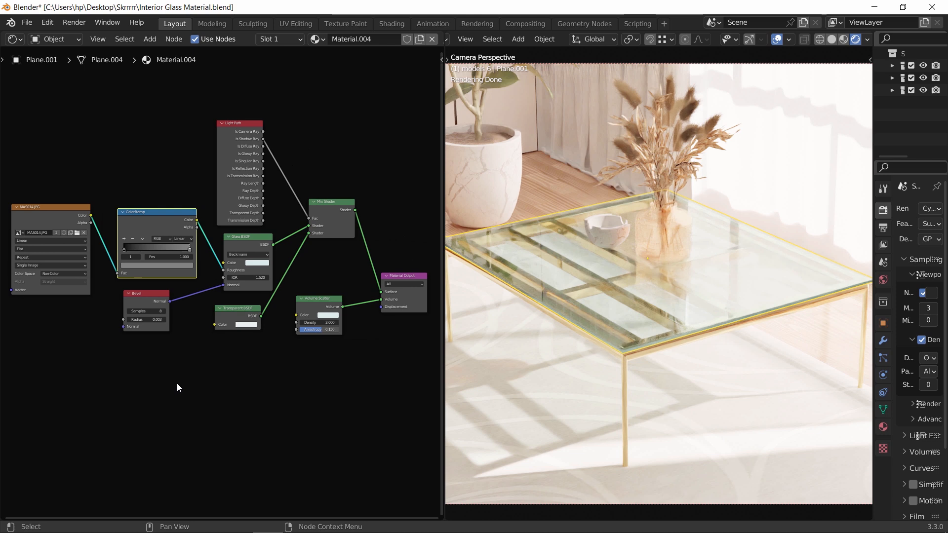
Maximize the Shader Editor and frame the complete glass material node tree
key(ctrl+space)
key(Home)
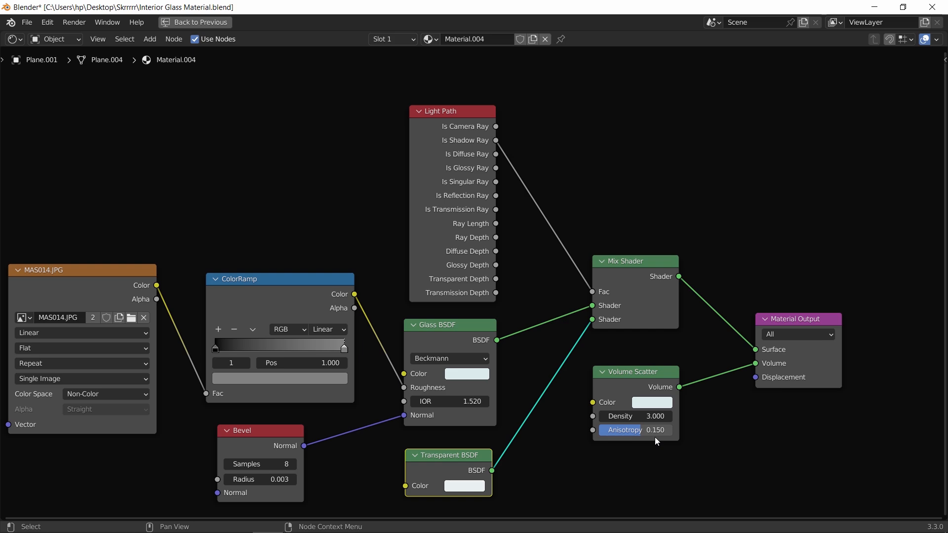
scroll(655, 438, down, 5)
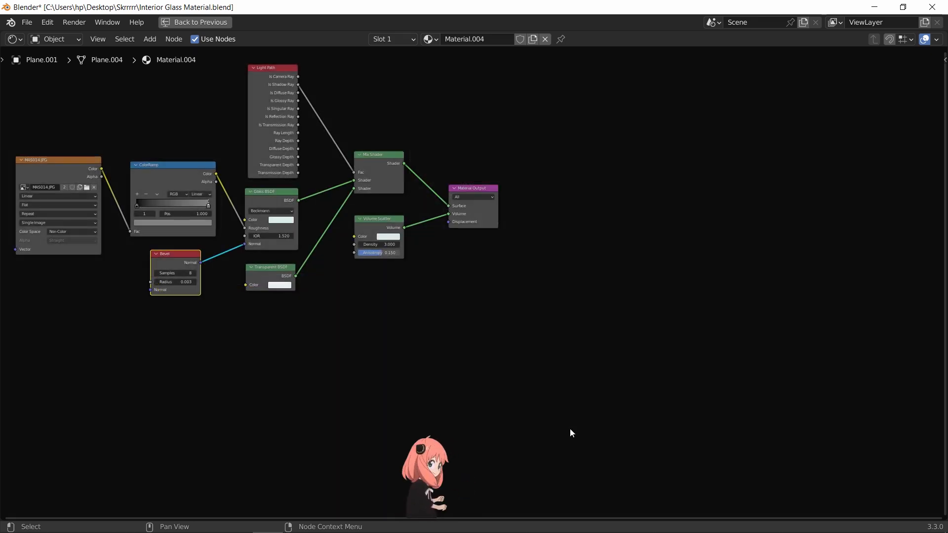